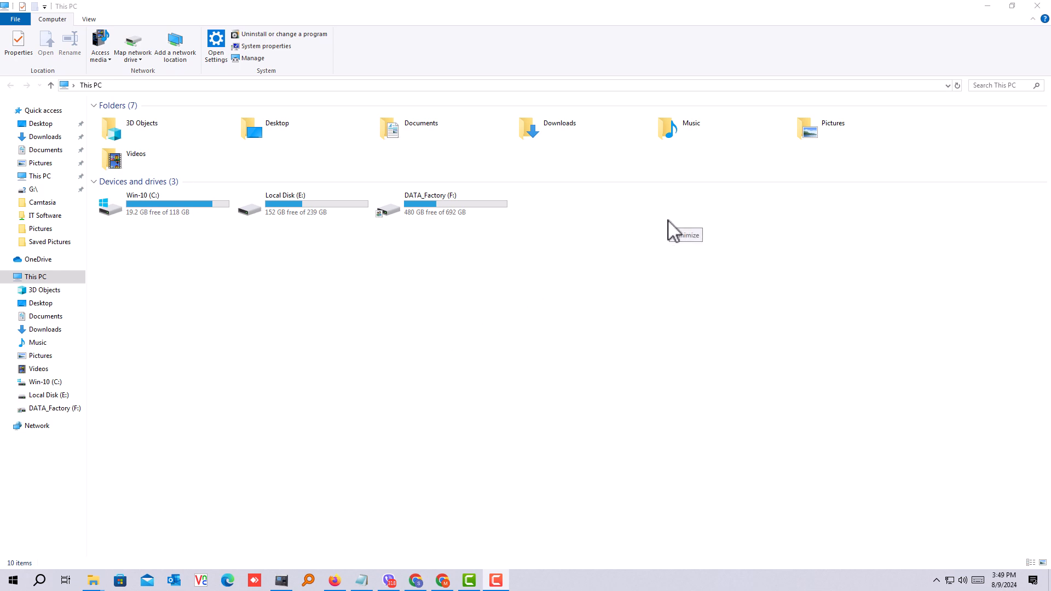
Step: Examine the capacity and free space of the Win-10 (C:), Local Disk (E:) and DATA_Factory (F:) drives in This PC
{"action": "left_click", "coordinate": [158, 219]}
{"action": "left_click", "coordinate": [325, 209]}
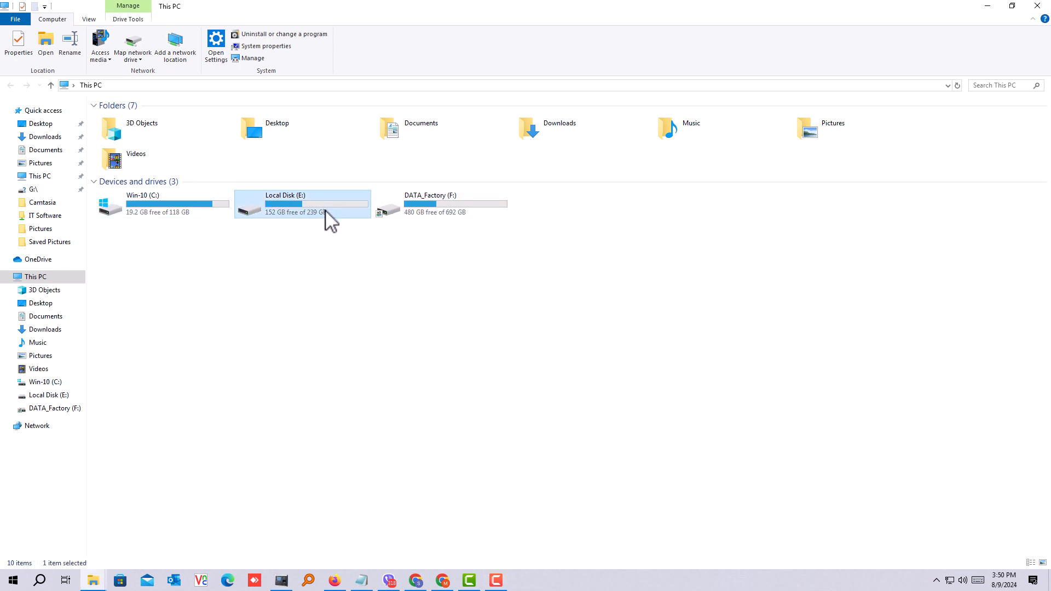
{"action": "left_click", "coordinate": [437, 212]}
{"action": "left_click", "coordinate": [337, 207]}
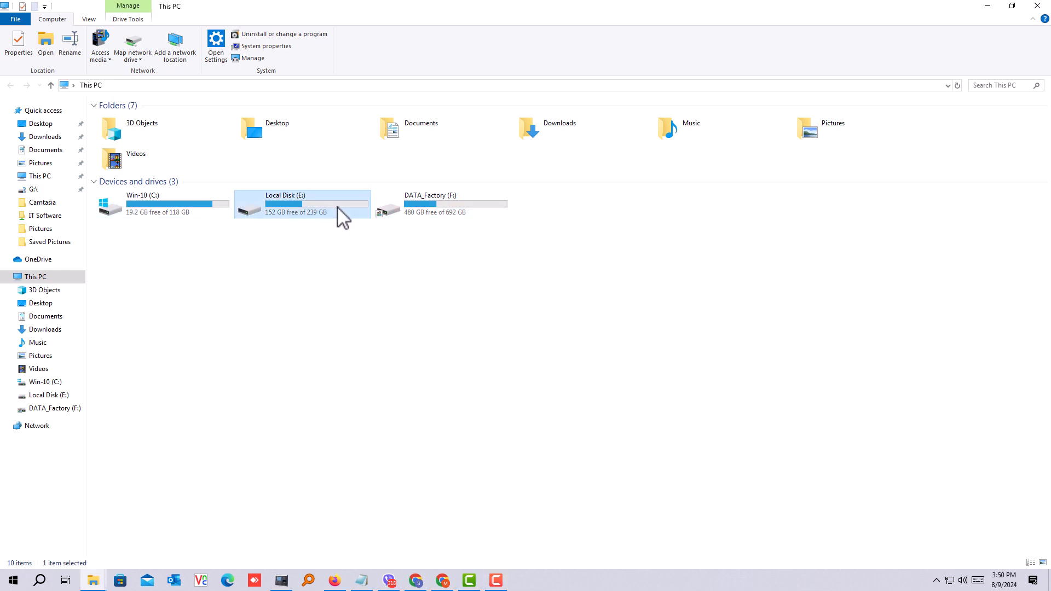
{"action": "left_click", "coordinate": [186, 216]}
{"action": "left_click", "coordinate": [307, 219]}
{"action": "left_click", "coordinate": [452, 216]}
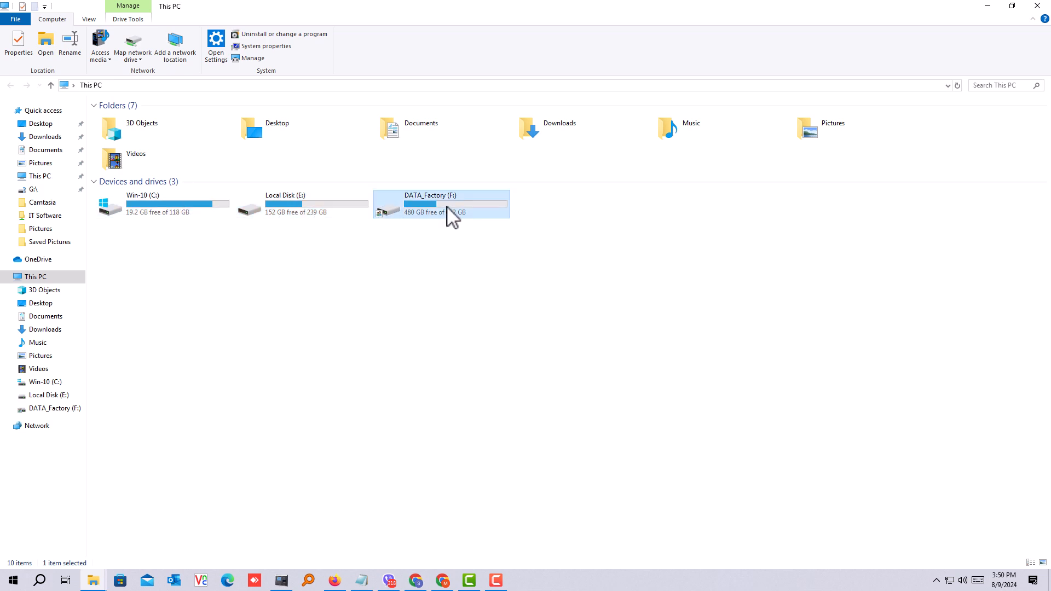
{"action": "left_click", "coordinate": [160, 217]}
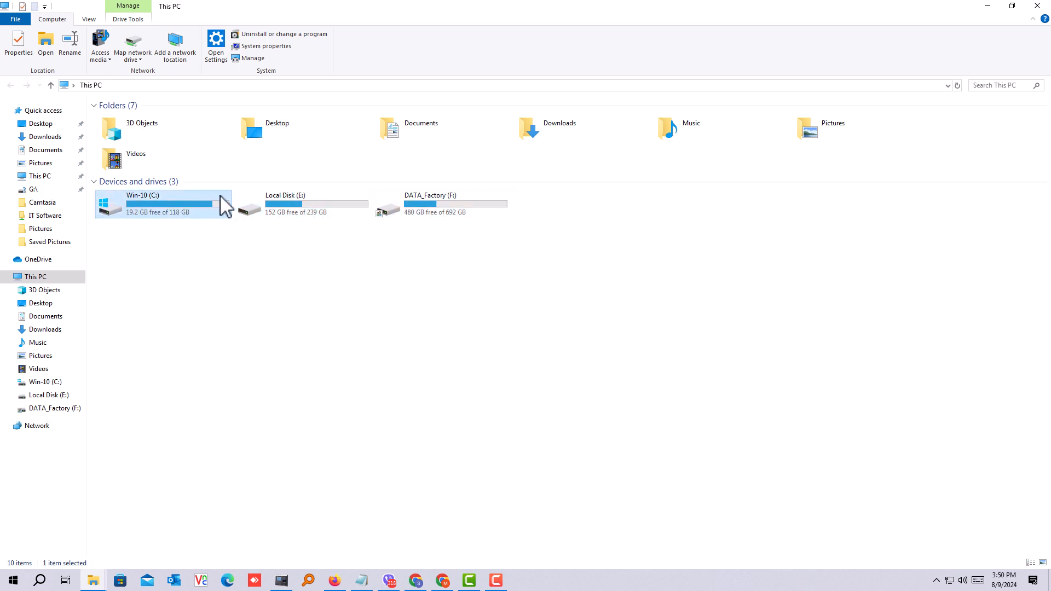
{"action": "left_click", "coordinate": [298, 218]}
{"action": "left_click", "coordinate": [443, 217]}
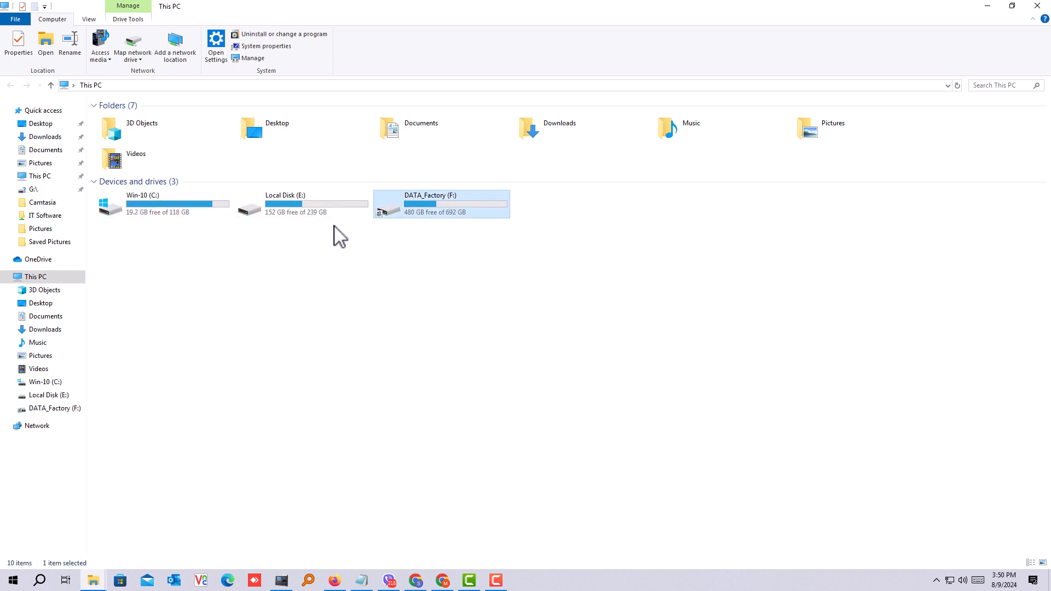
{"action": "left_click", "coordinate": [299, 218]}
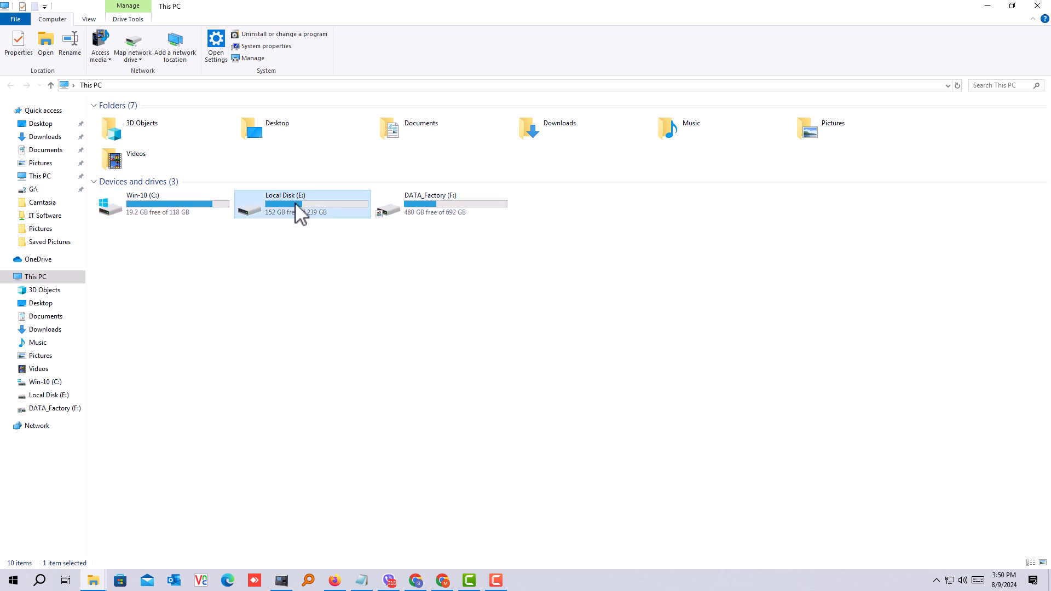
{"action": "left_click", "coordinate": [458, 219]}
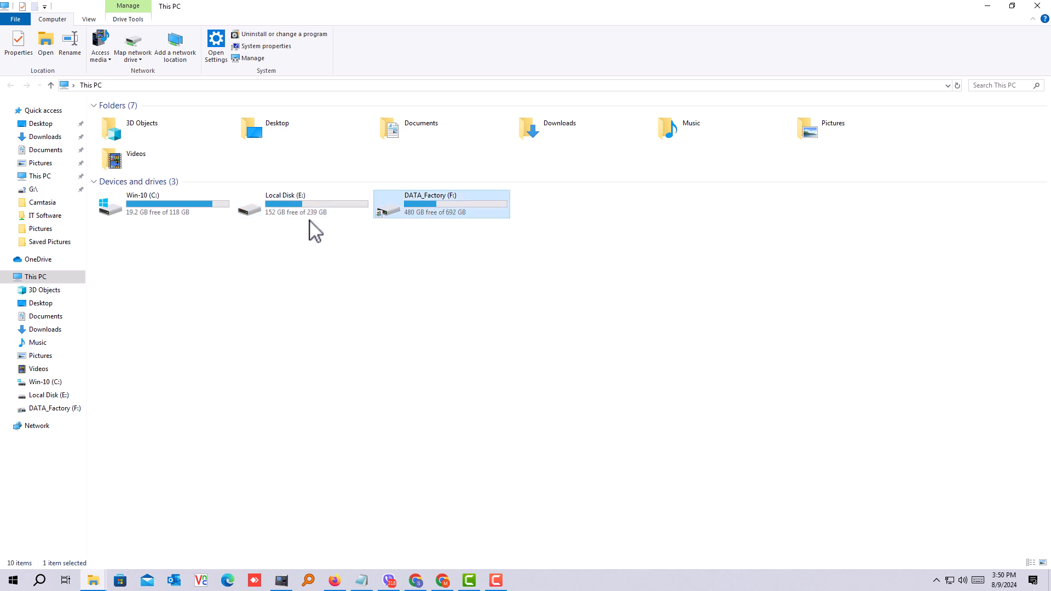
{"action": "left_click", "coordinate": [290, 218]}
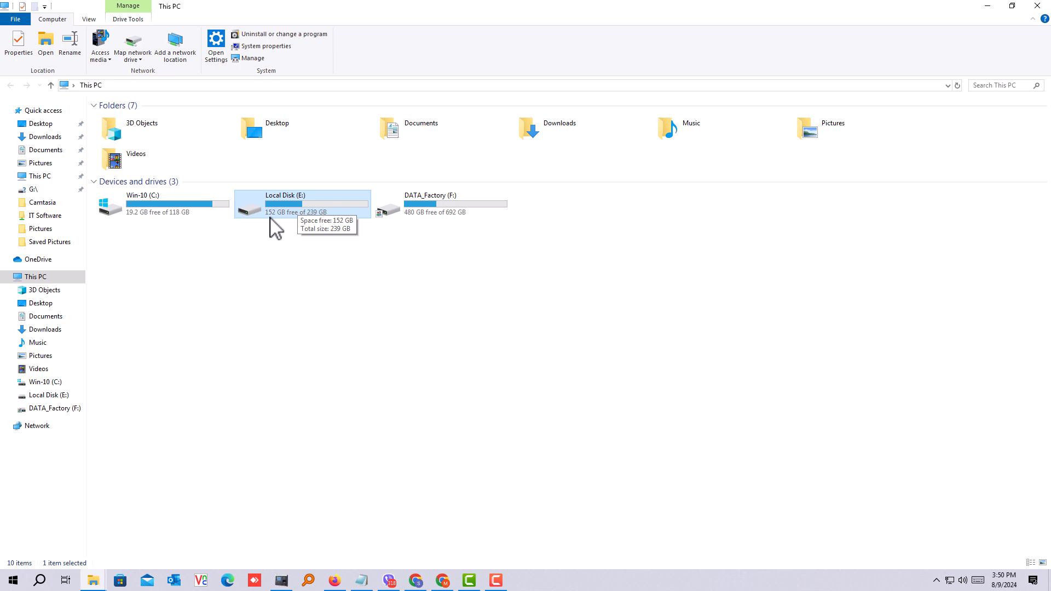
Step: View the contents of Local Disk (E:), return to This PC and select the DATA_Factory (F:) drive
{"action": "double_click", "coordinate": [325, 216]}
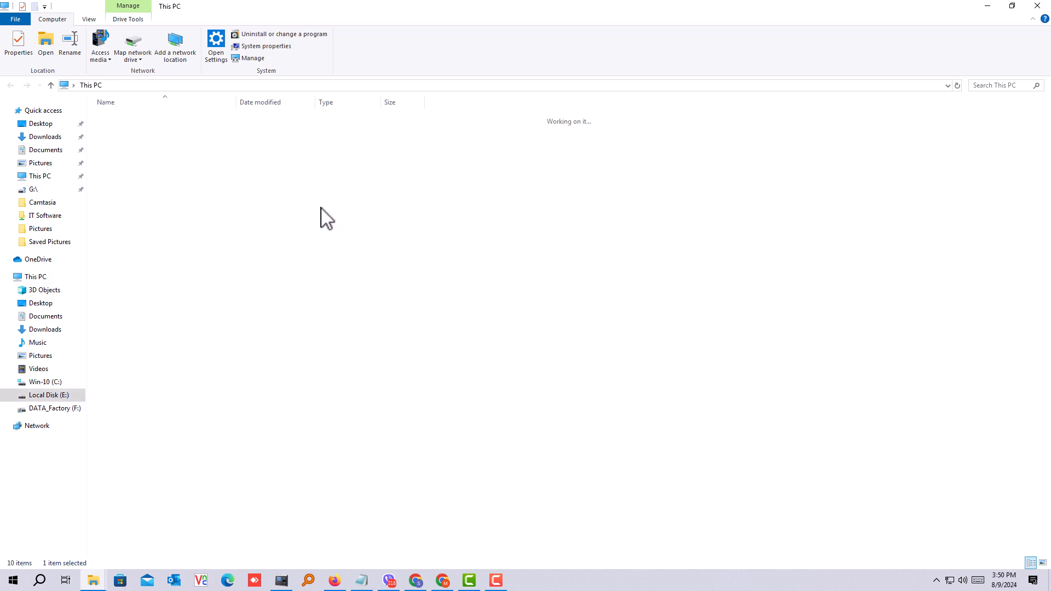
{"action": "left_click", "coordinate": [51, 85]}
{"action": "left_click", "coordinate": [446, 211]}
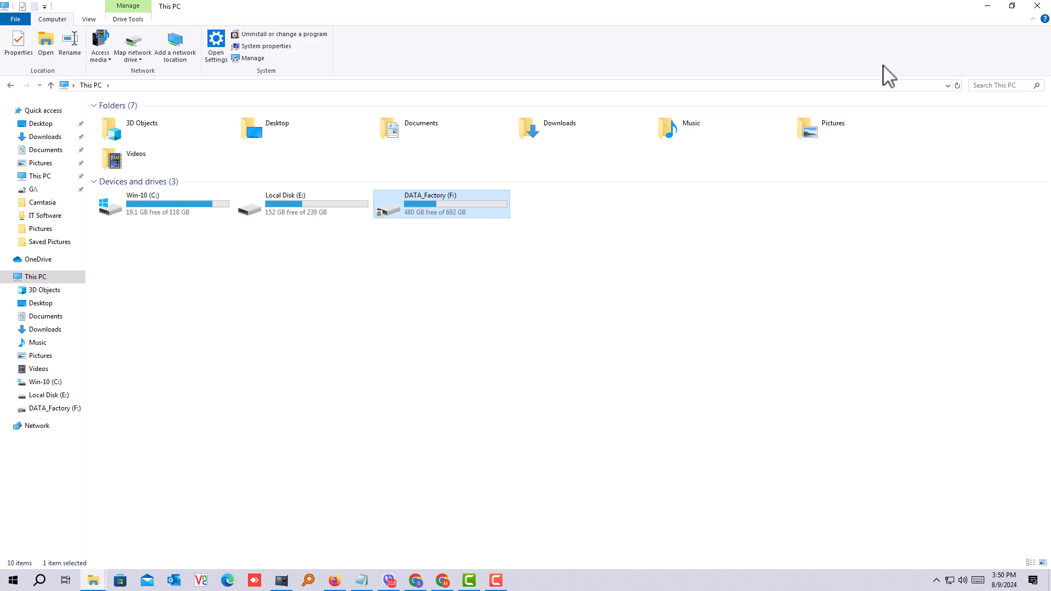
Step: Open Computer Management for this PC and show Disk Management in a maximized window
{"action": "left_click", "coordinate": [987, 7]}
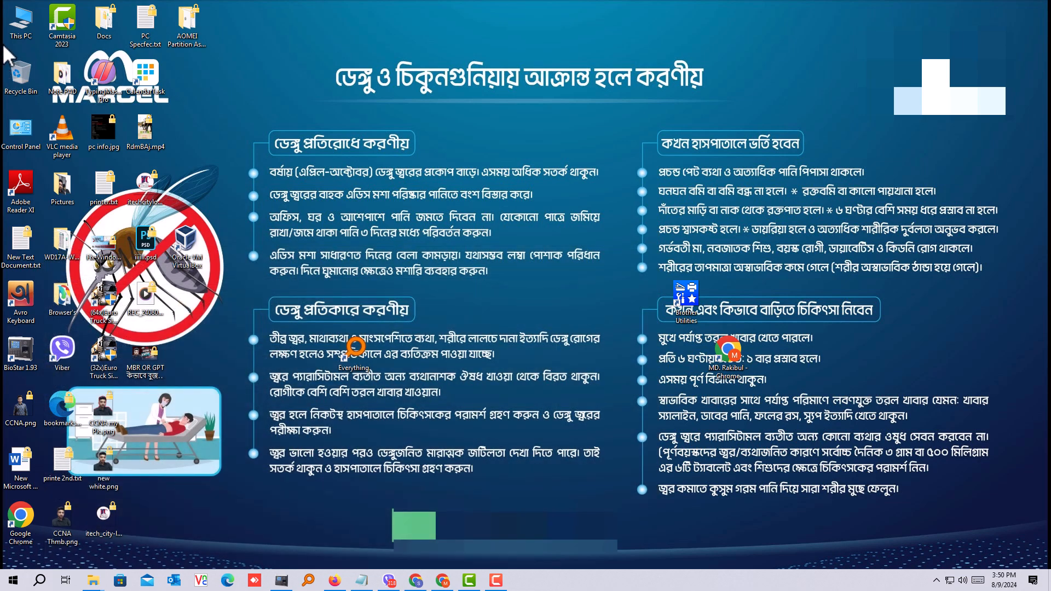
{"action": "right_click", "coordinate": [21, 25]}
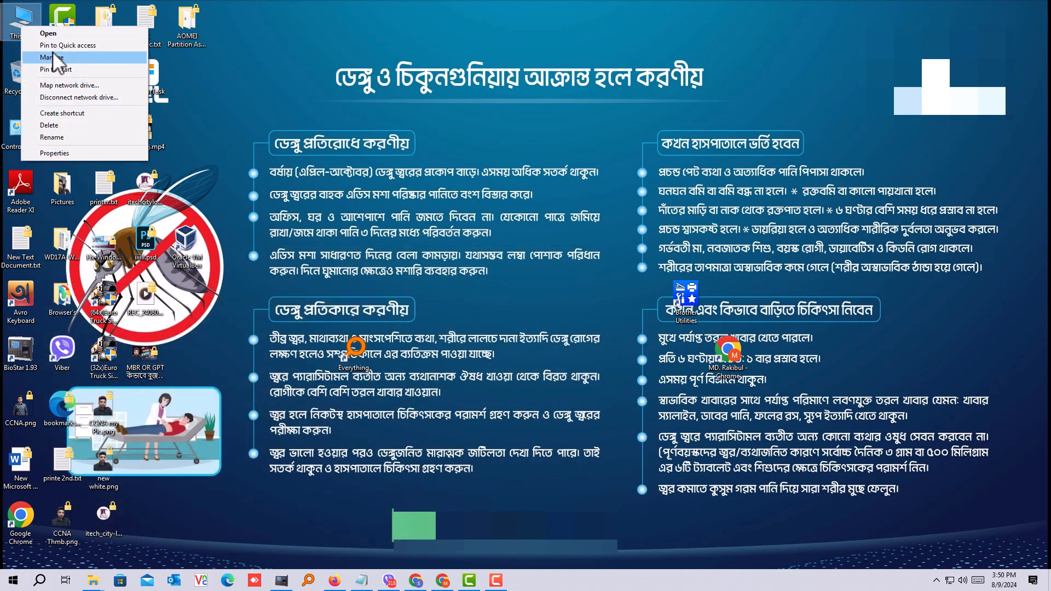
{"action": "left_click", "coordinate": [54, 58]}
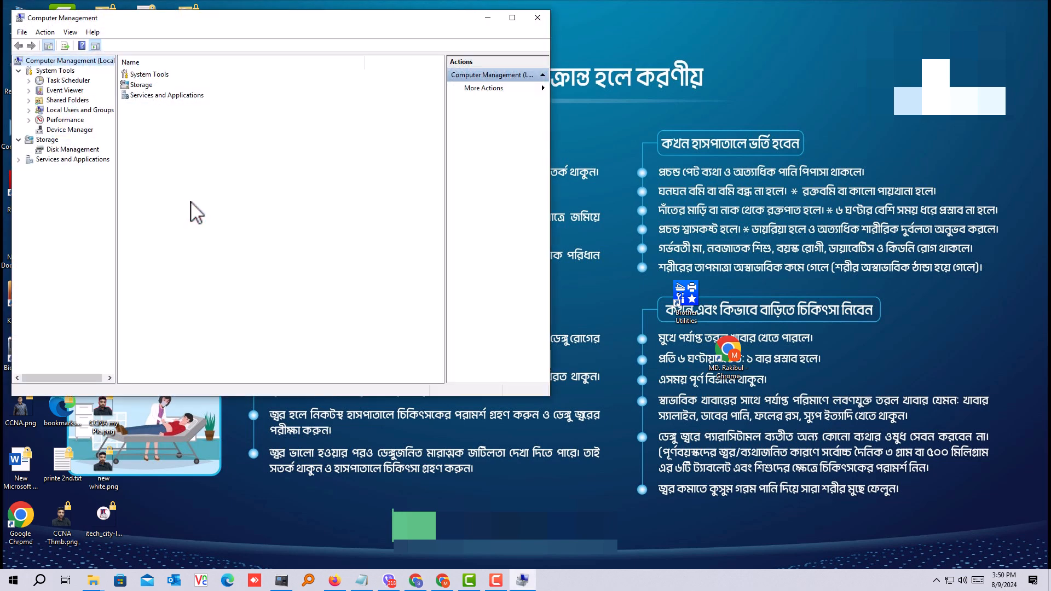
{"action": "left_click", "coordinate": [69, 152]}
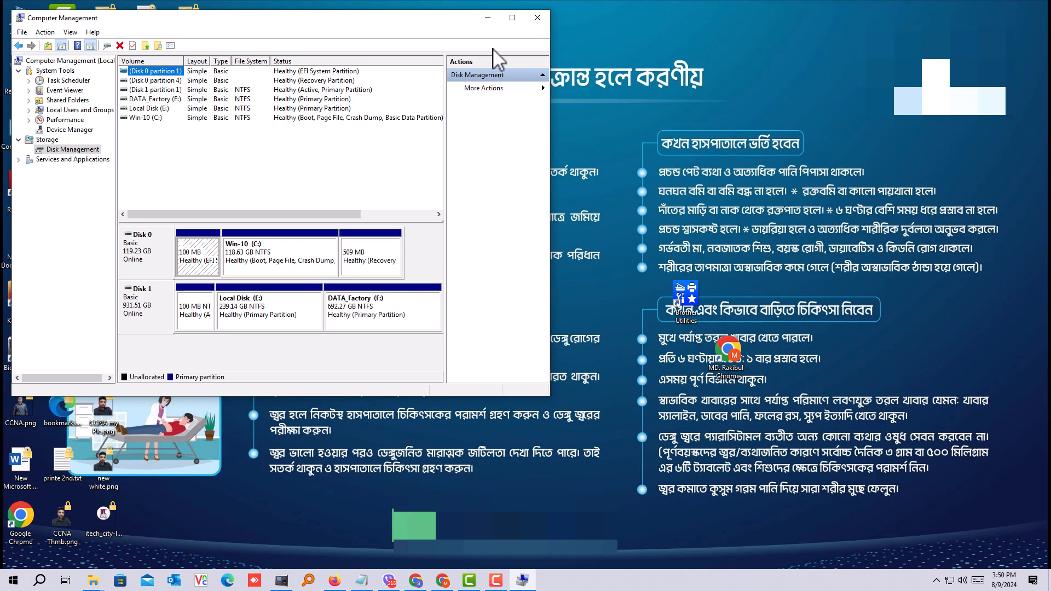
{"action": "left_click", "coordinate": [512, 18]}
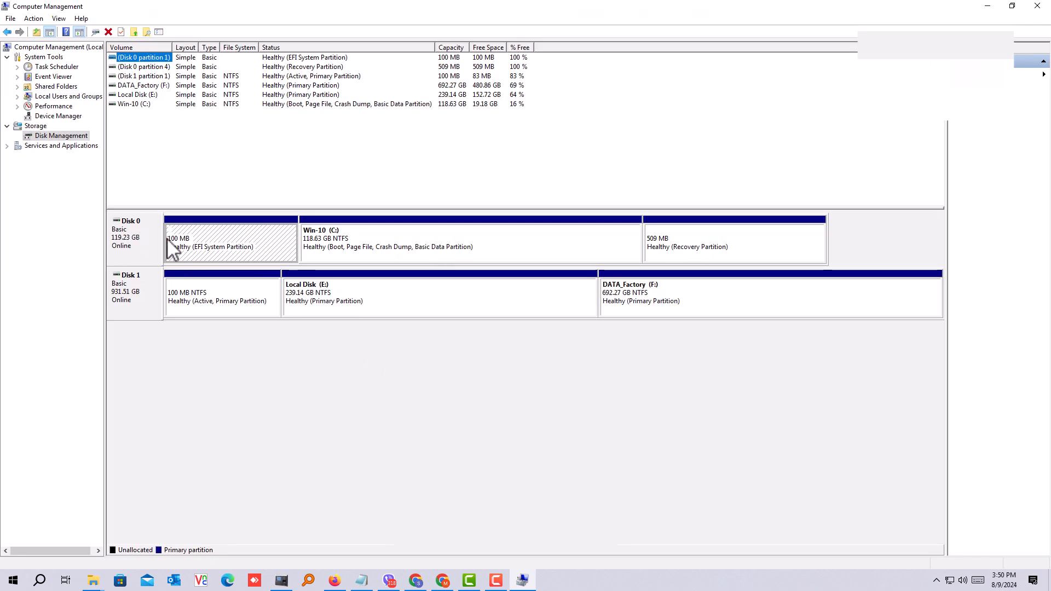
Step: Shrink the DATA_Factory (F:) volume on Disk 1 by 102400 MB
{"action": "left_click", "coordinate": [143, 231]}
{"action": "left_click", "coordinate": [140, 294]}
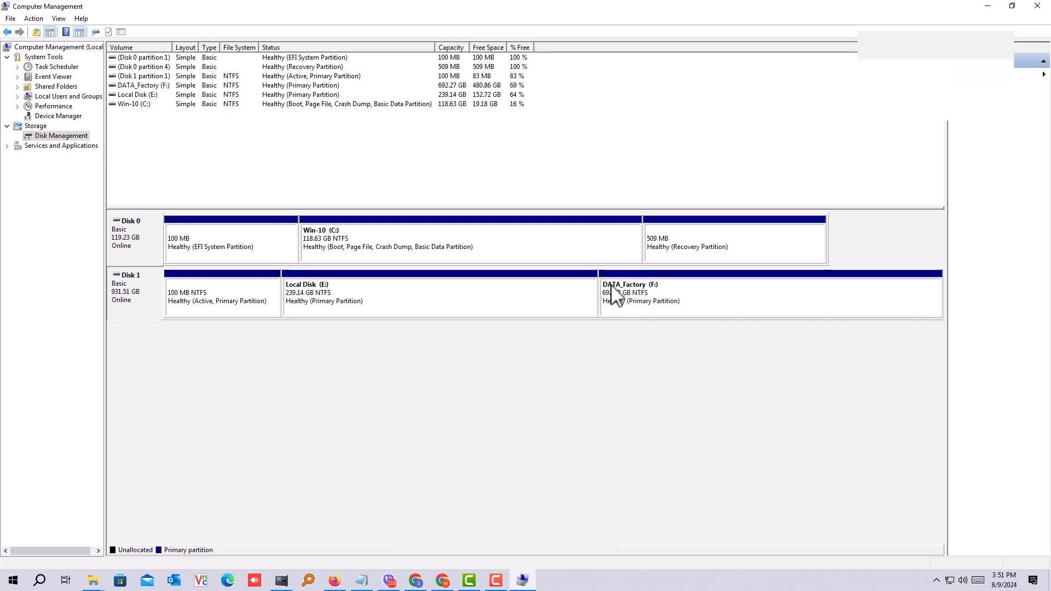
{"action": "left_click", "coordinate": [672, 309]}
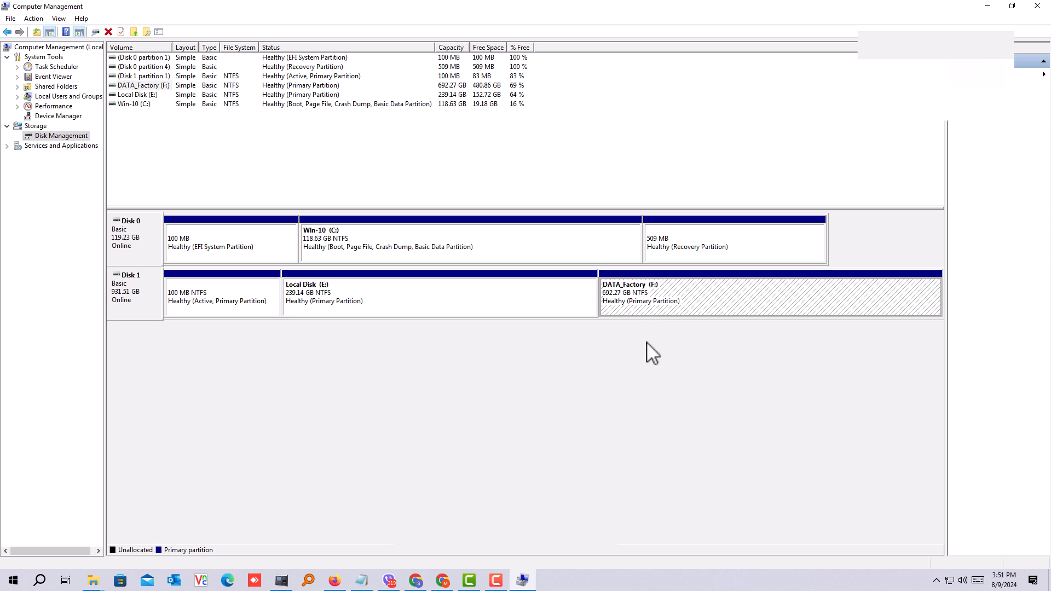
{"action": "right_click", "coordinate": [642, 294]}
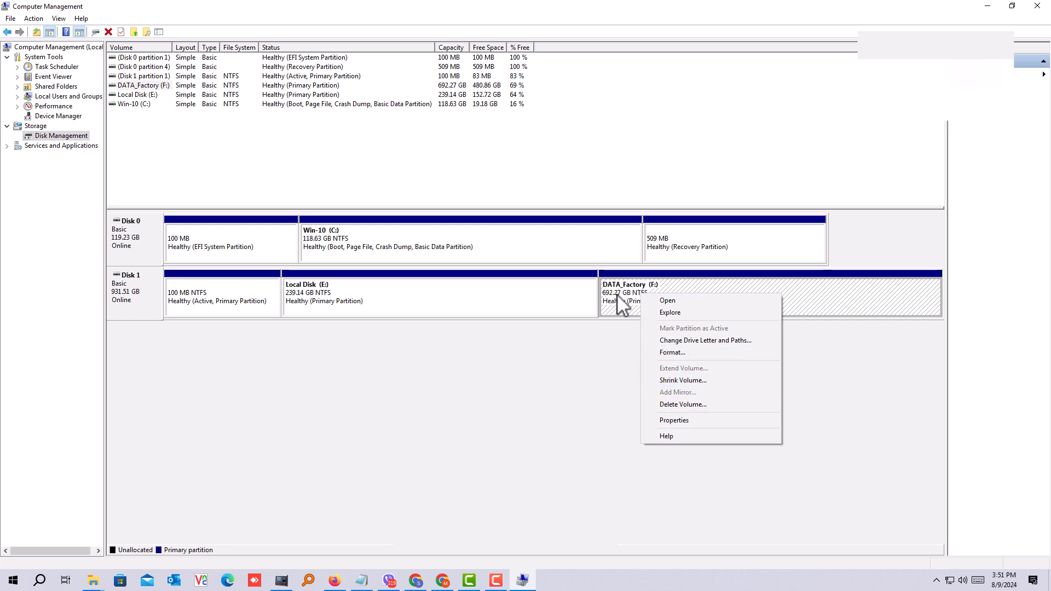
{"action": "left_click", "coordinate": [687, 382]}
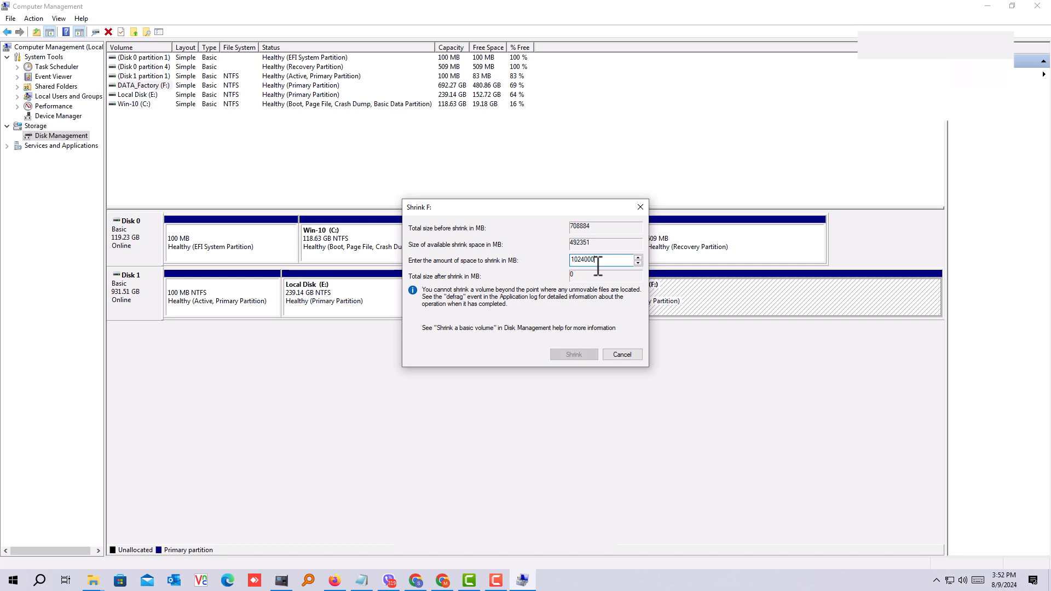
{"action": "key", "text": "BackSpace"}
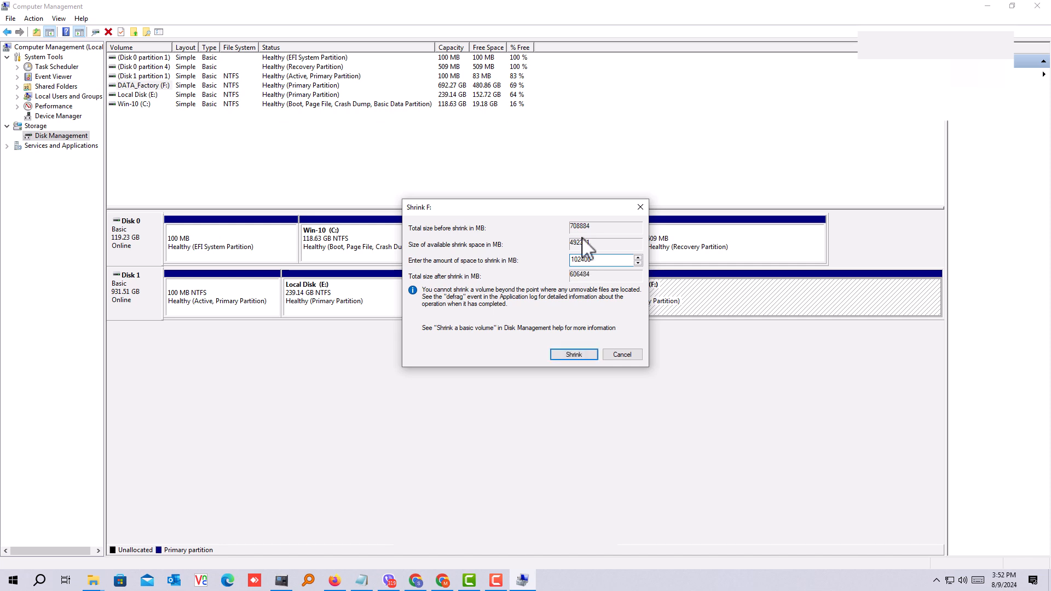
{"action": "left_click", "coordinate": [573, 355]}
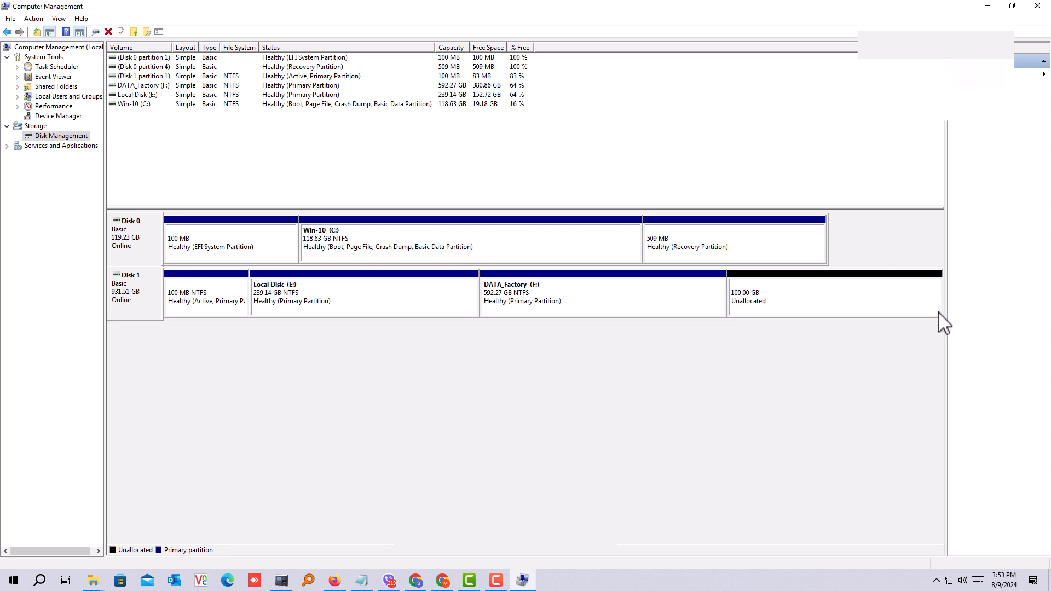
Step: Switch to File Explorer and refresh This PC to check the size of the DATA_Factory (F:) drive
{"action": "left_click", "coordinate": [988, 6]}
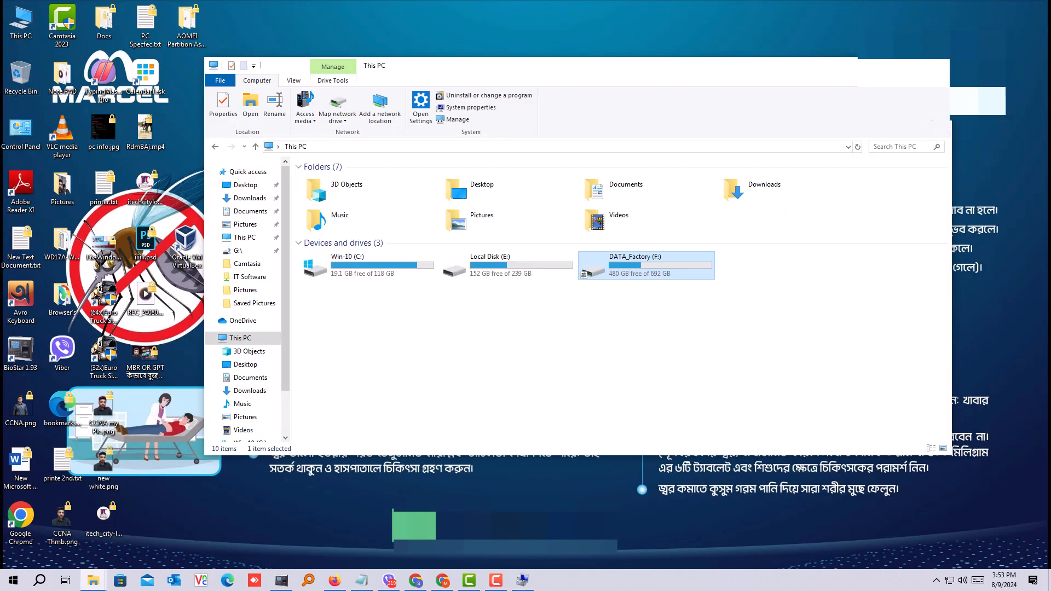
{"action": "left_click", "coordinate": [910, 64]}
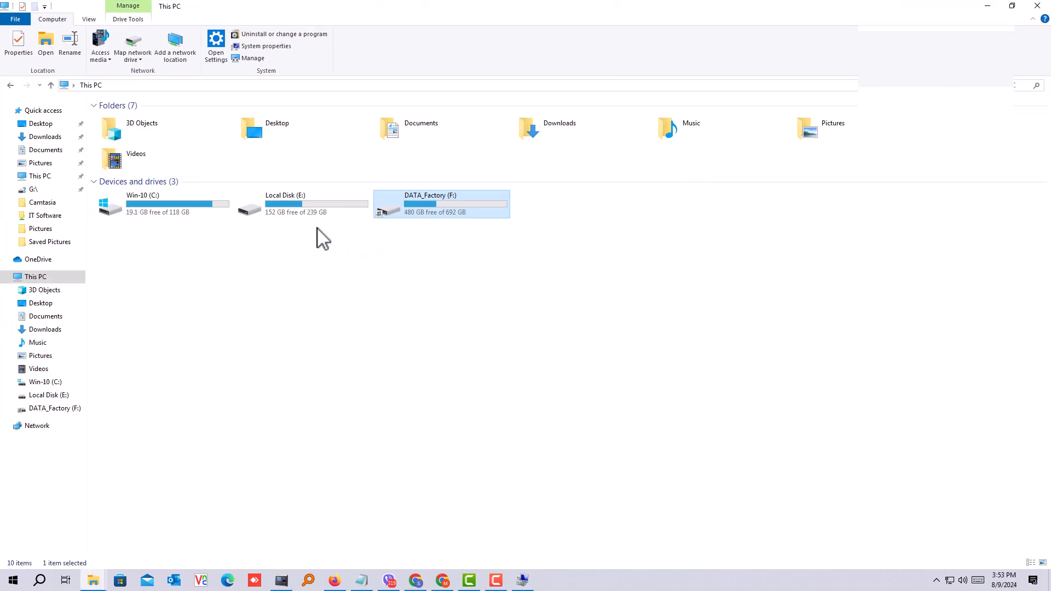
{"action": "right_click", "coordinate": [416, 241]}
{"action": "left_click", "coordinate": [444, 289]}
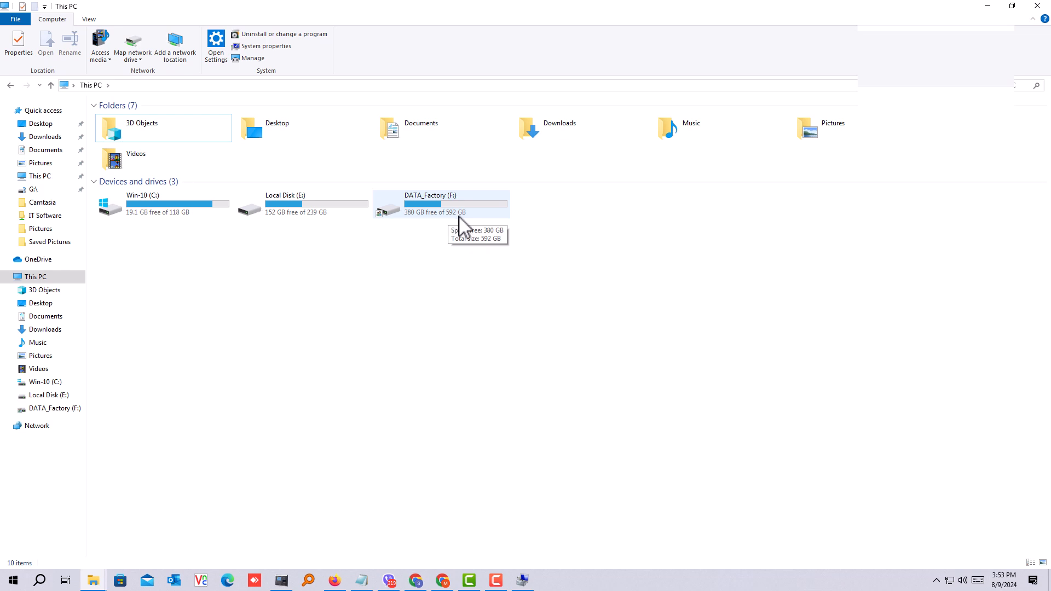
{"action": "right_click", "coordinate": [423, 237]}
{"action": "left_click", "coordinate": [458, 277]}
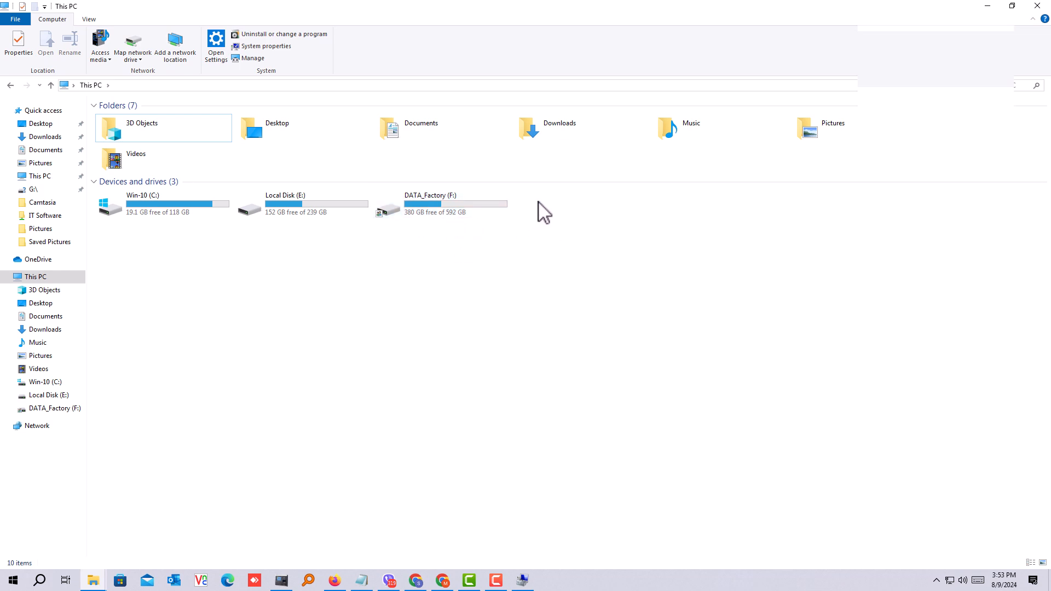
{"action": "left_click", "coordinate": [988, 6]}
Step: Return to Computer Management and start a new simple volume of 102399 MB in the unallocated space on Disk 1
{"action": "left_click", "coordinate": [522, 580]}
{"action": "left_click", "coordinate": [775, 299]}
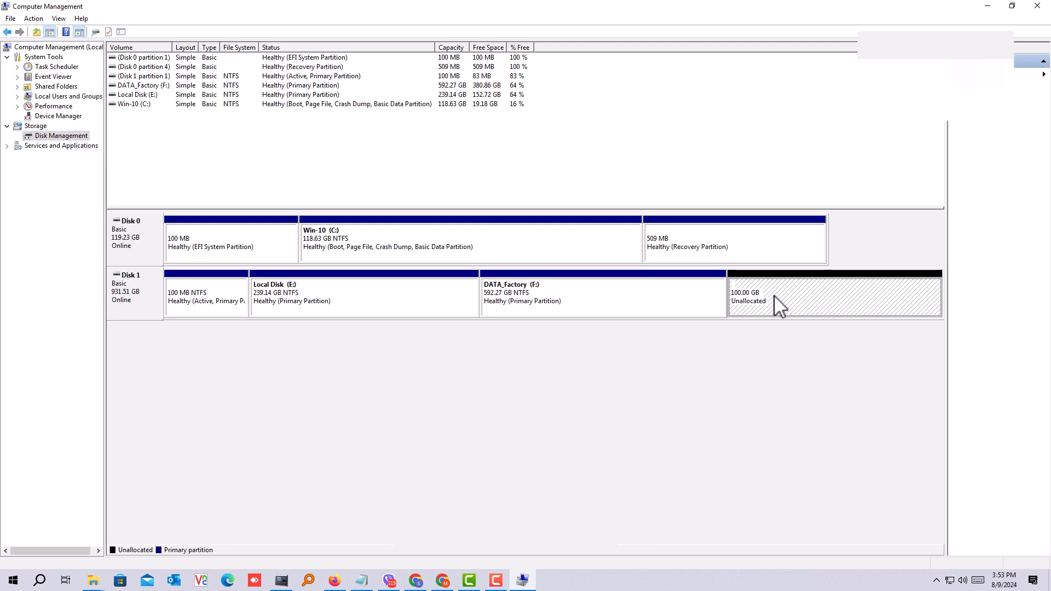
{"action": "right_click", "coordinate": [775, 298]}
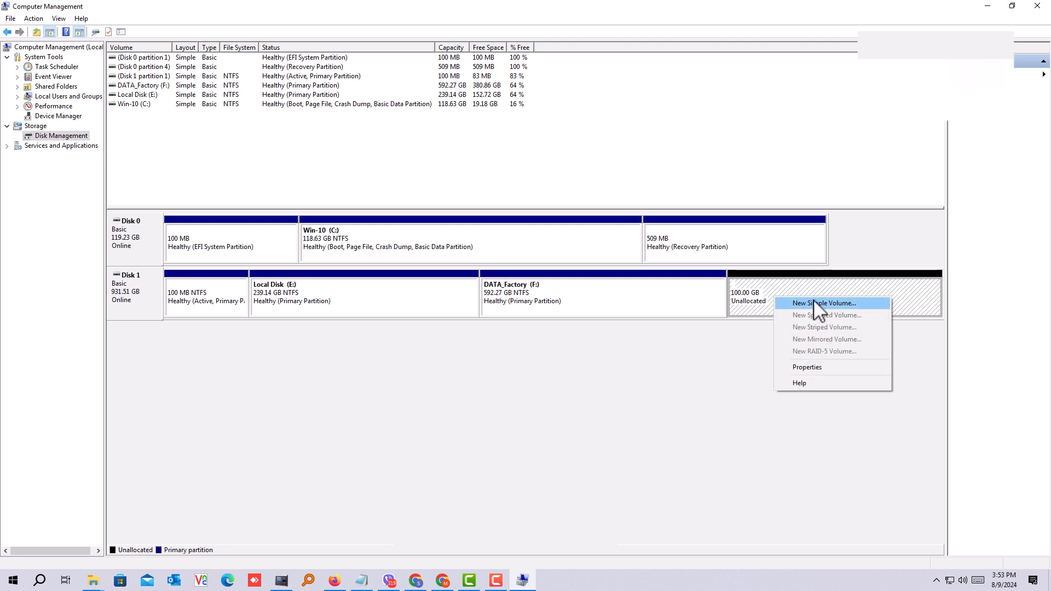
{"action": "left_click", "coordinate": [831, 305]}
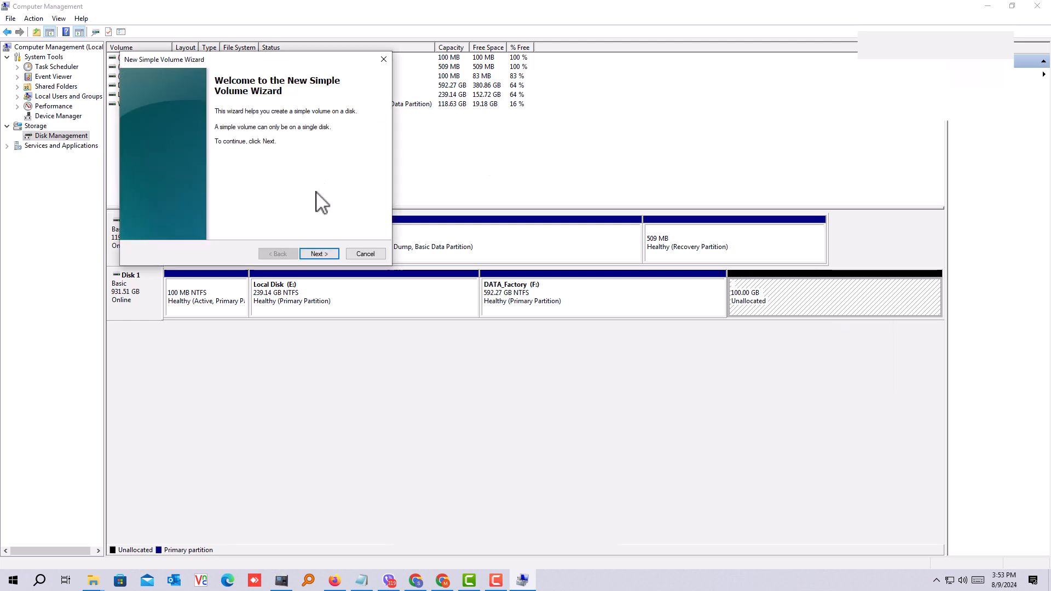
{"action": "left_click", "coordinate": [319, 255]}
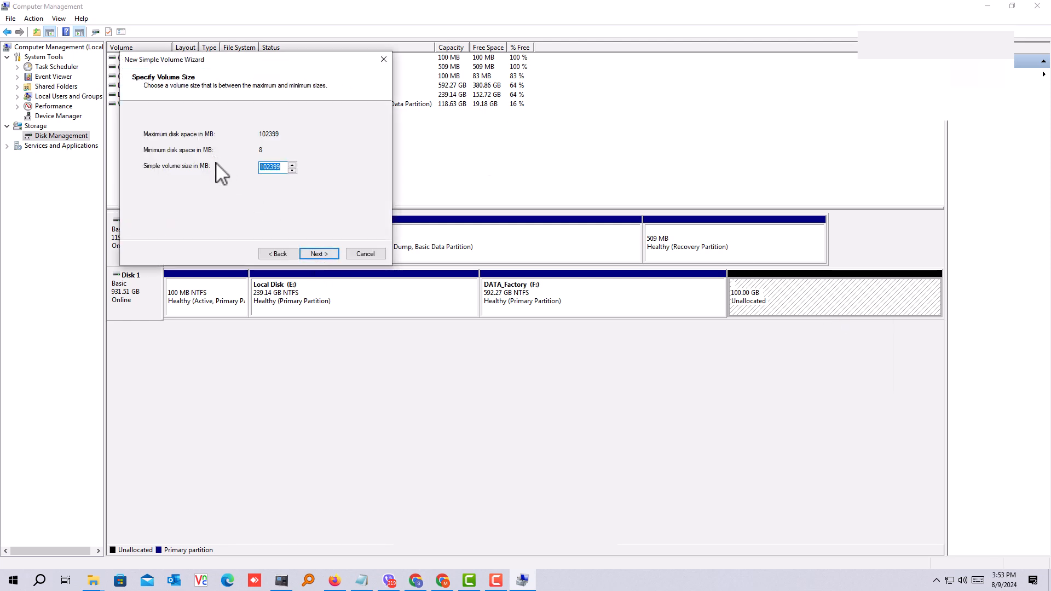
{"action": "left_click", "coordinate": [323, 255]}
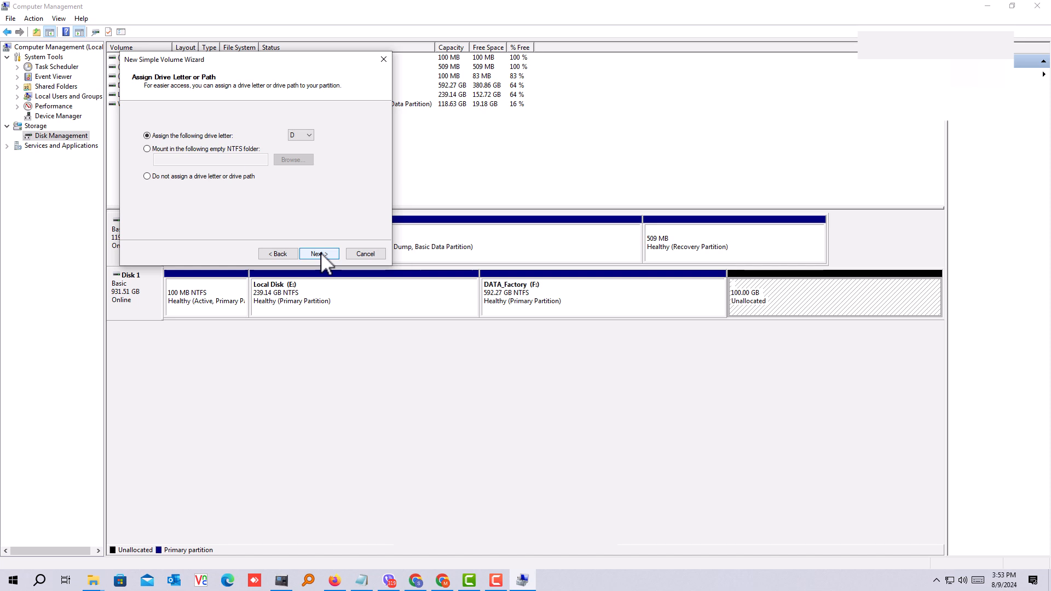
Step: Assign drive letter O to the new simple volume
{"action": "left_click", "coordinate": [308, 136]}
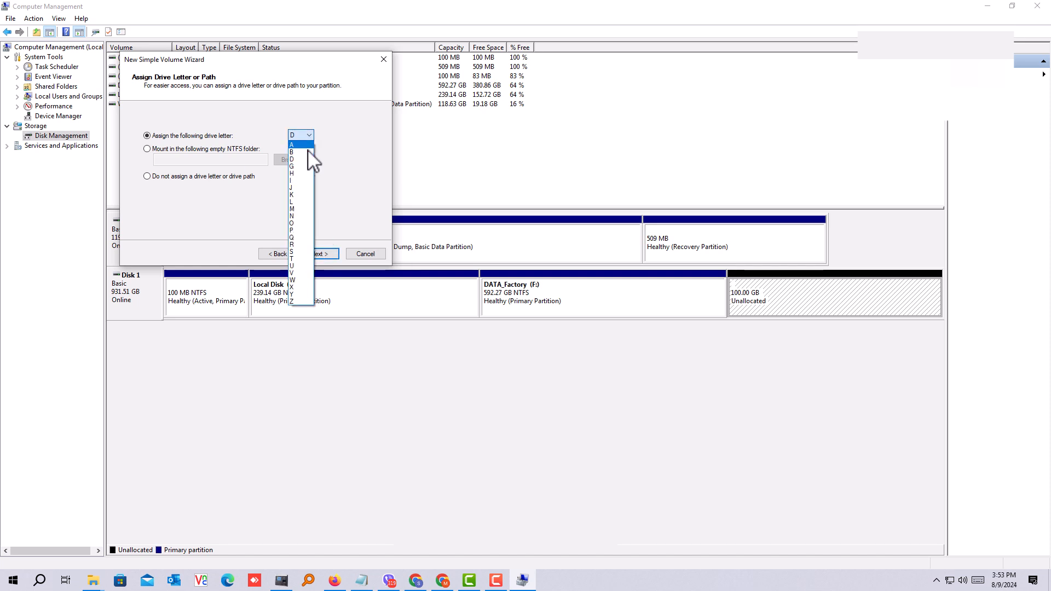
{"action": "left_click", "coordinate": [293, 223]}
{"action": "left_click", "coordinate": [321, 254]}
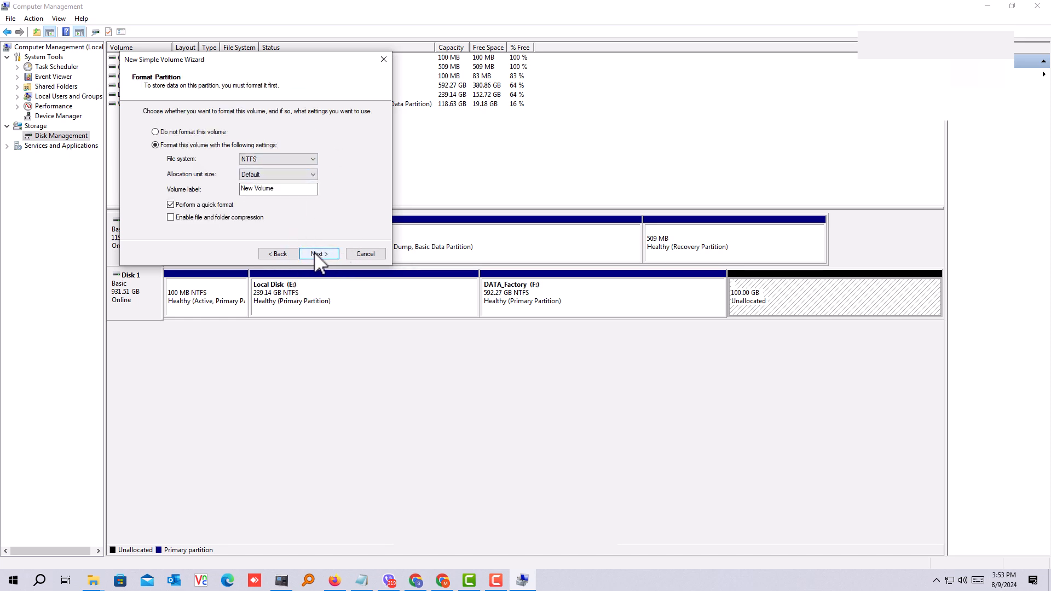
Step: Set the new volume's label to "test" in its format settings
{"action": "left_click", "coordinate": [315, 252]}
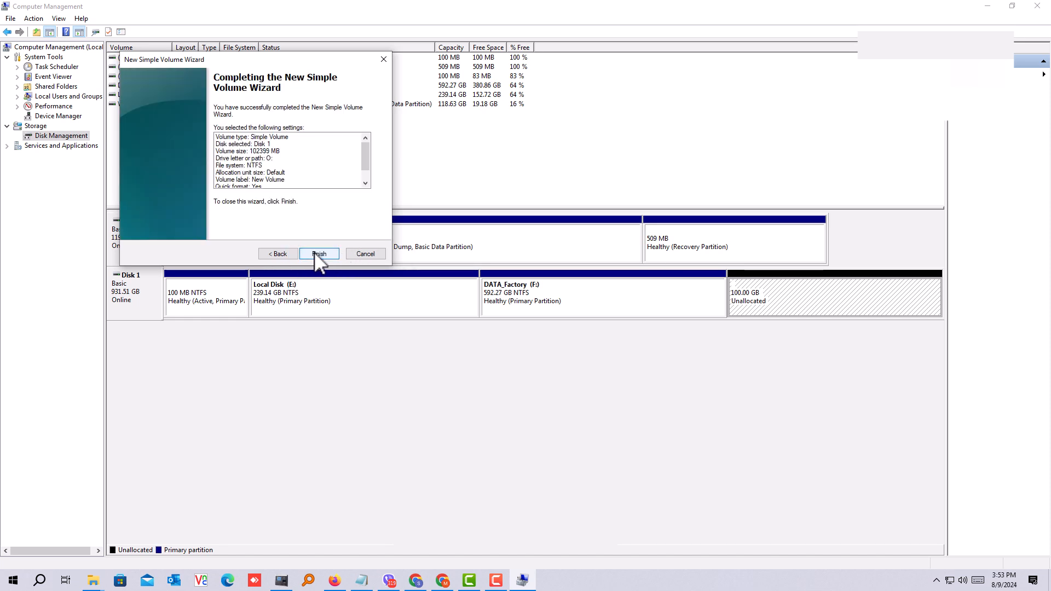
{"action": "left_click", "coordinate": [279, 254]}
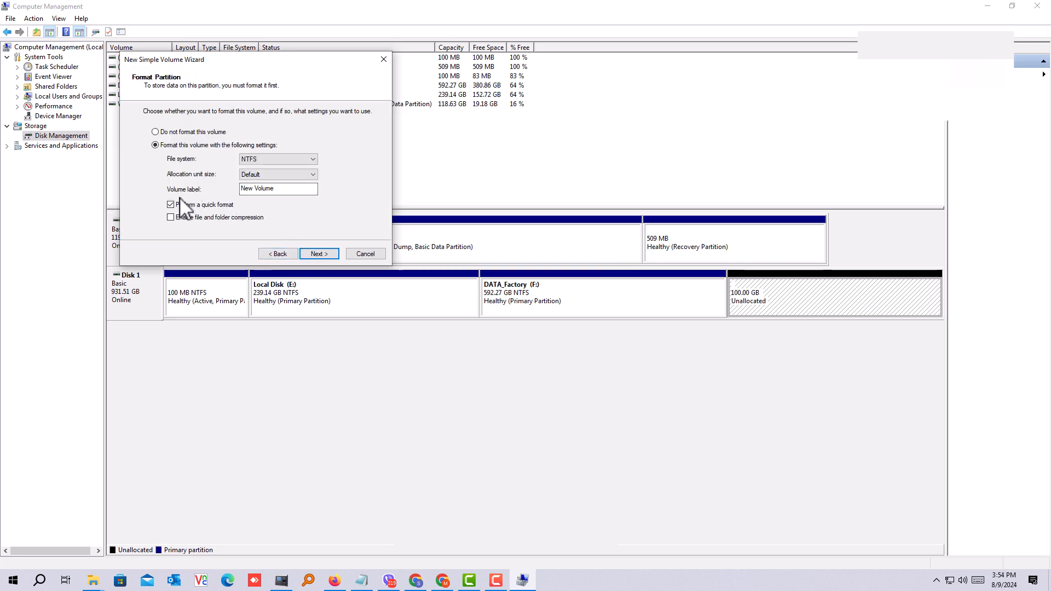
{"action": "left_click_drag", "start_coordinate": [285, 192], "coordinate": [203, 190]}
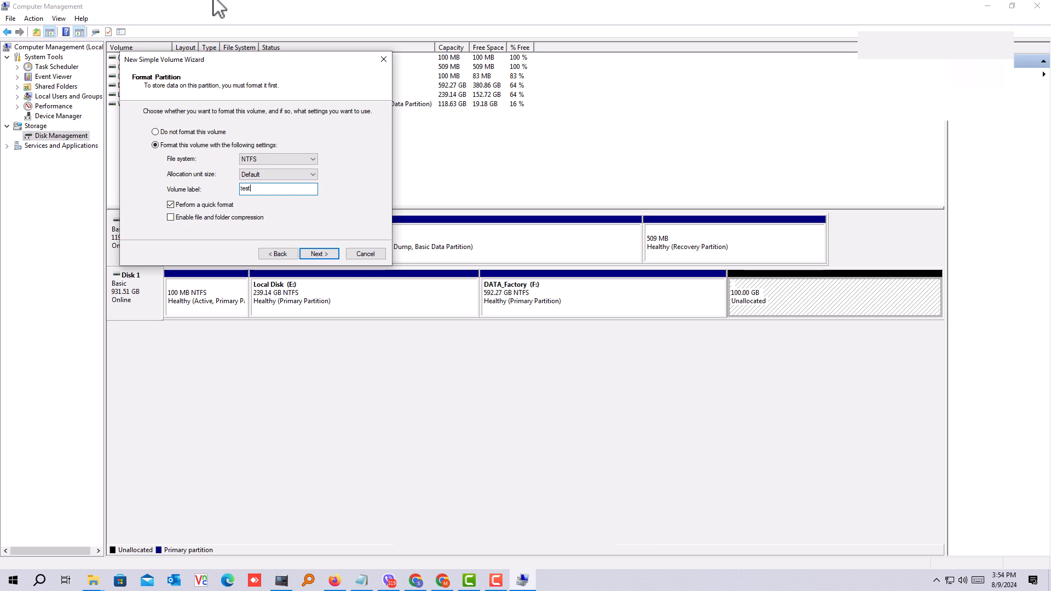
Step: Complete the New Simple Volume Wizard to create and quick-format the test (O:) volume as NTFS on Disk 1
{"action": "left_click", "coordinate": [313, 253]}
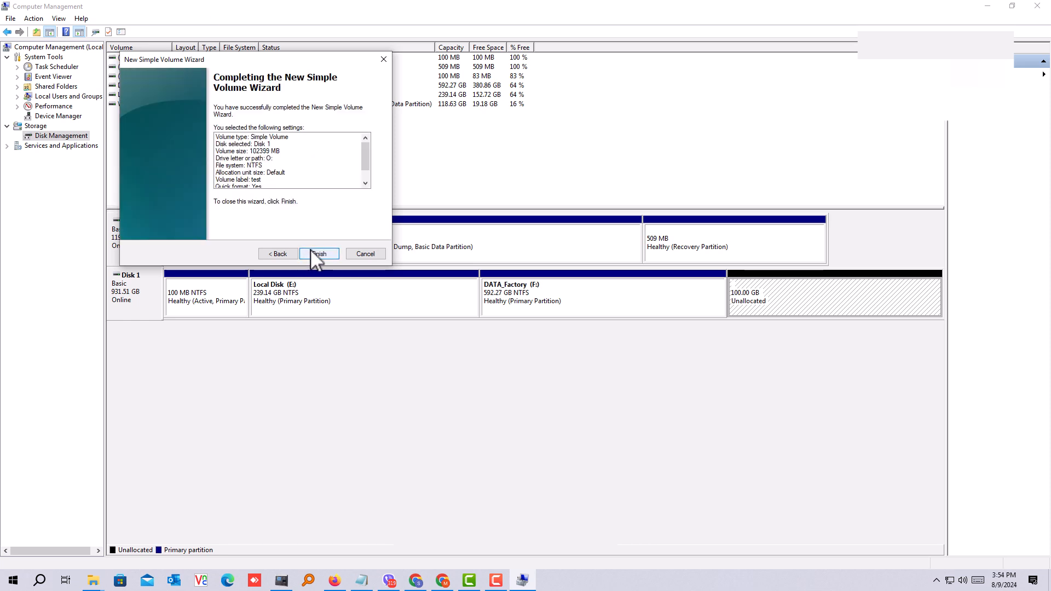
{"action": "left_click", "coordinate": [326, 256]}
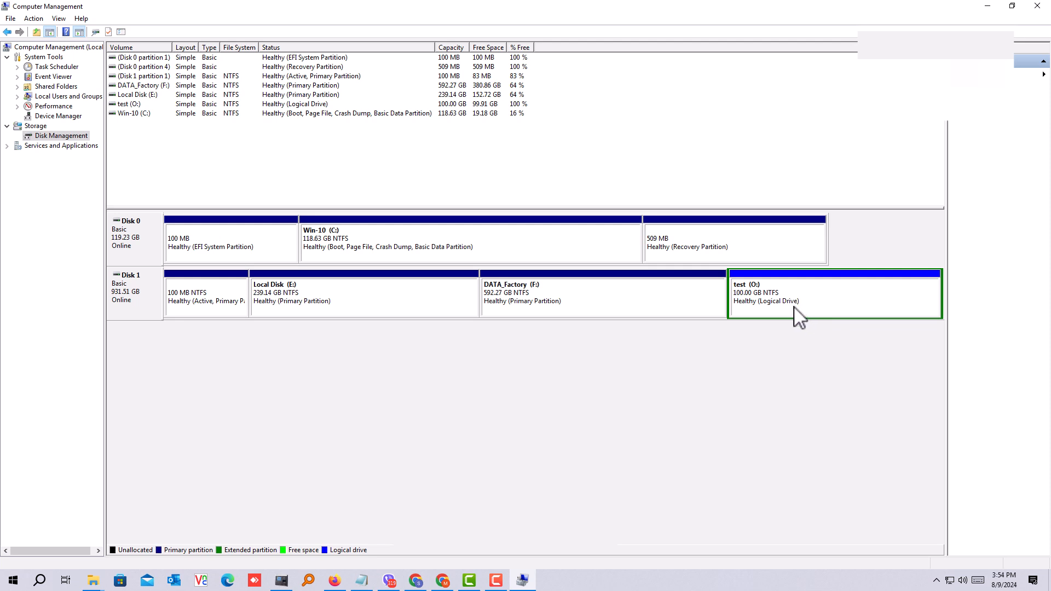
{"action": "left_click", "coordinate": [755, 303]}
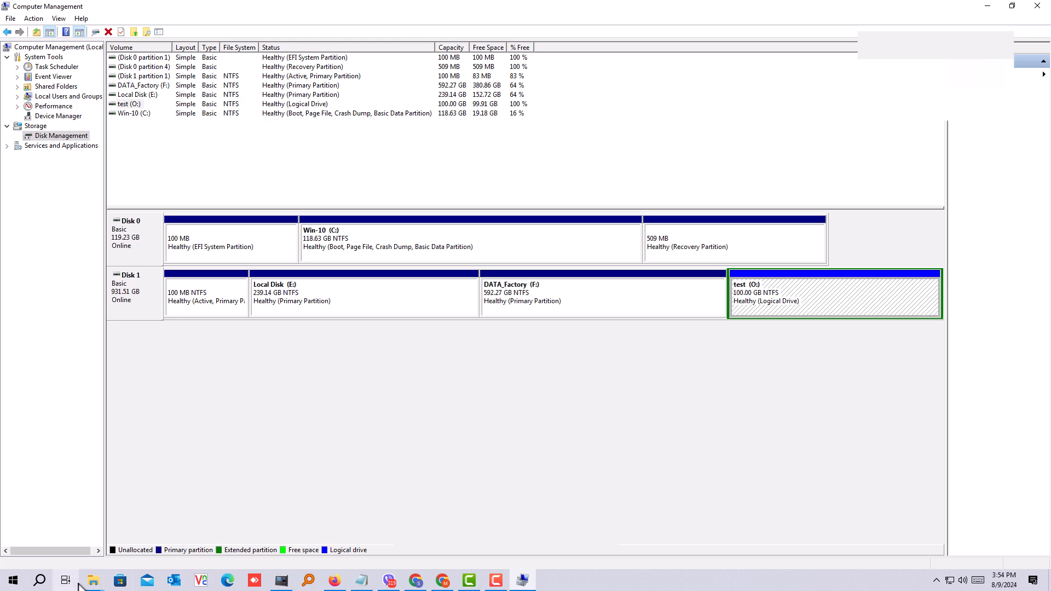
Step: Switch to File Explorer, refresh This PC, open the test (O:) drive to check it, and close the window
{"action": "left_click", "coordinate": [95, 585]}
{"action": "left_click", "coordinate": [658, 534]}
{"action": "right_click", "coordinate": [532, 312]}
{"action": "left_click", "coordinate": [572, 350]}
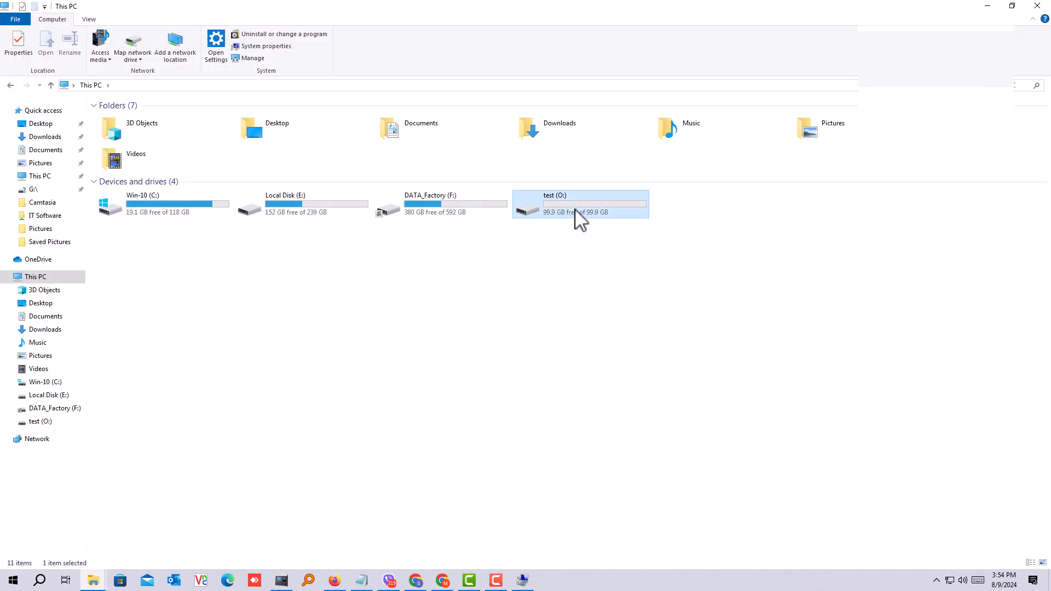
{"action": "left_click", "coordinate": [563, 205]}
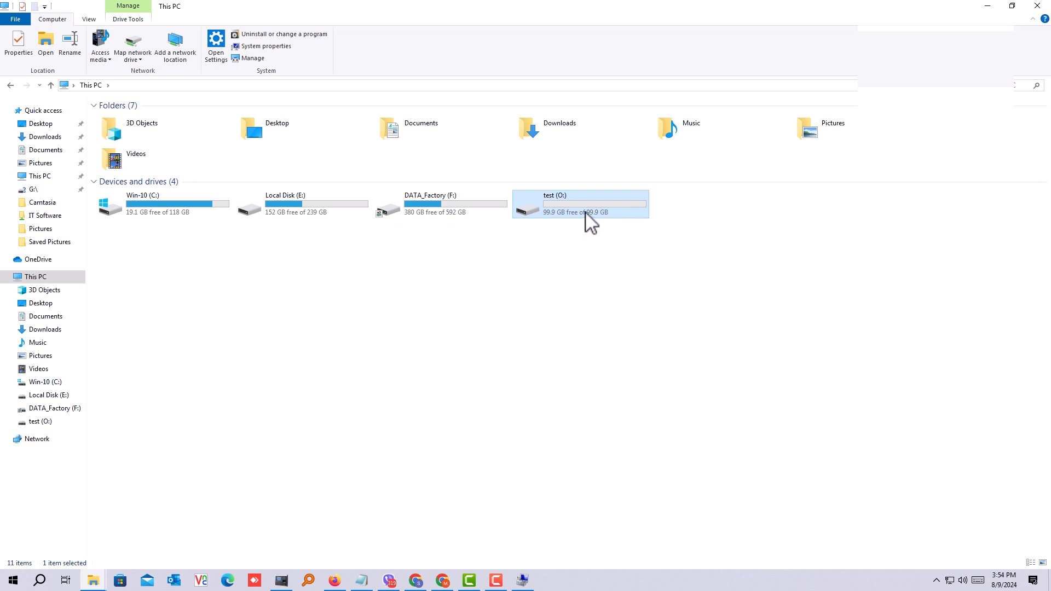
{"action": "double_click", "coordinate": [605, 216]}
{"action": "right_click", "coordinate": [278, 202]}
{"action": "left_click", "coordinate": [310, 243]}
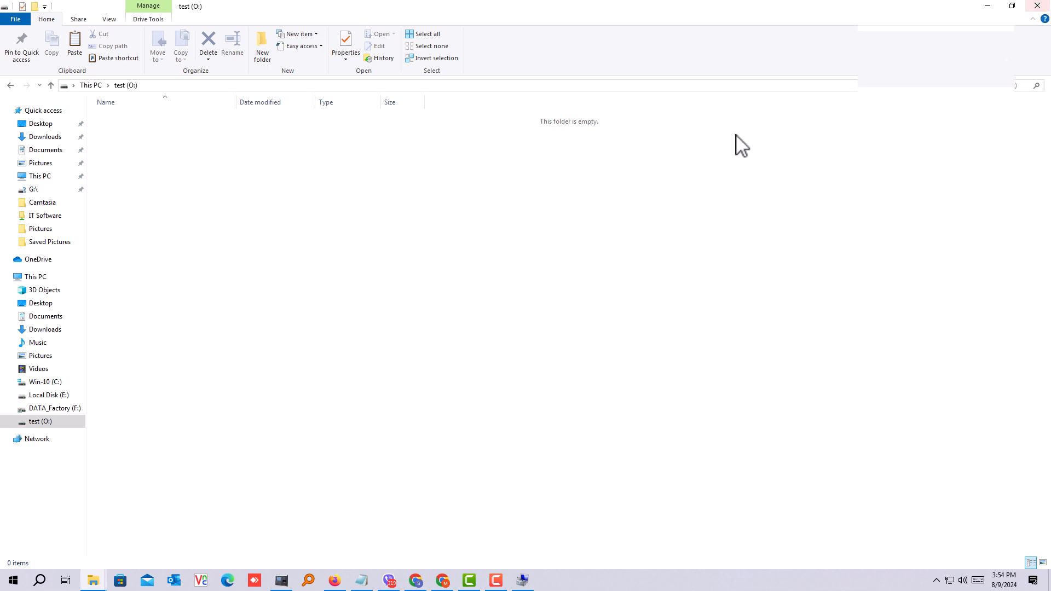
{"action": "left_click", "coordinate": [1037, 5]}
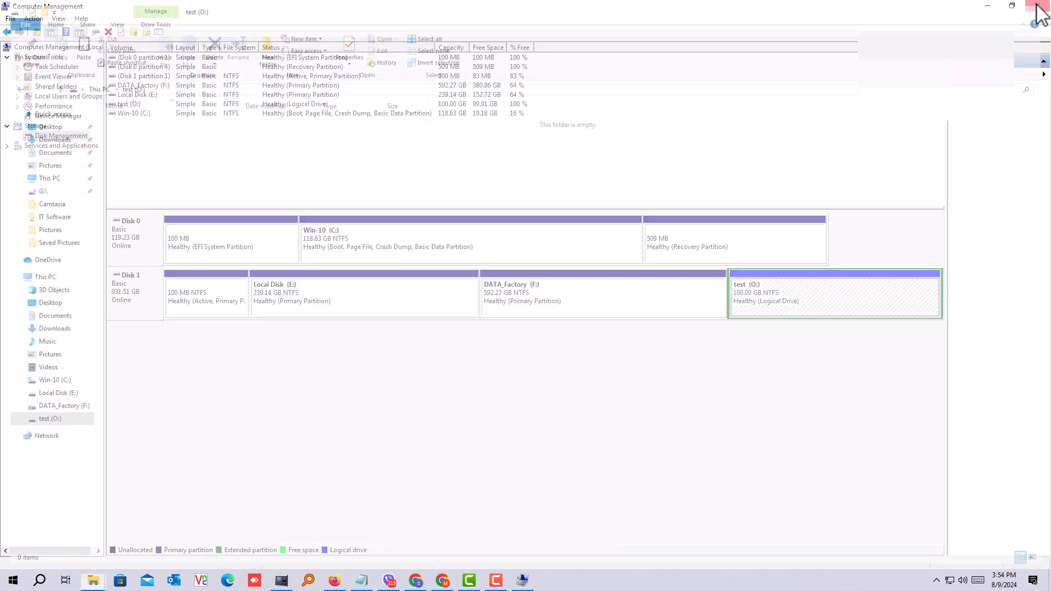
{"action": "left_click", "coordinate": [549, 304]}
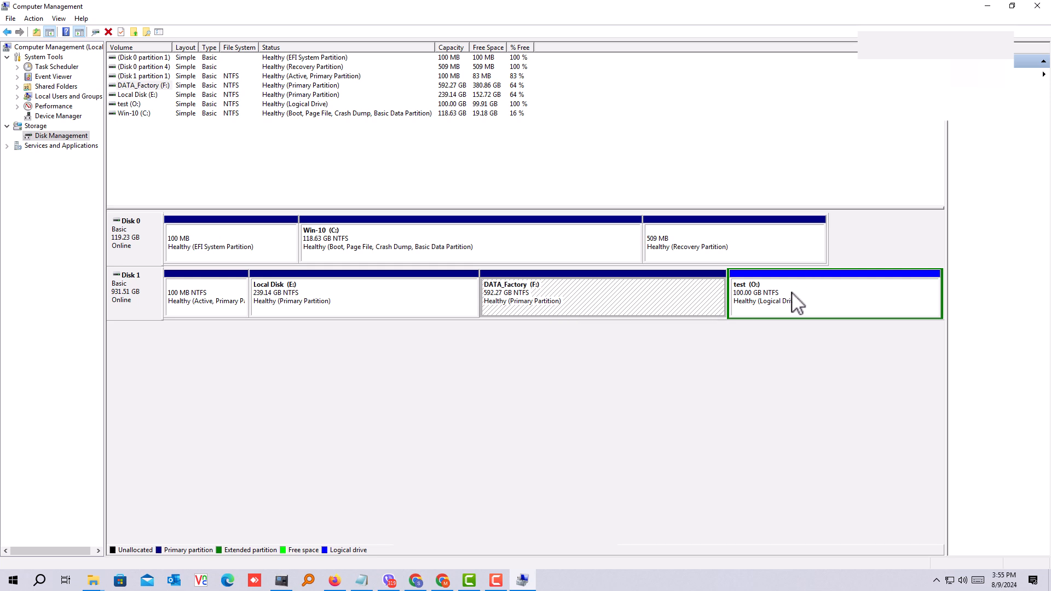
{"action": "left_click", "coordinate": [832, 299]}
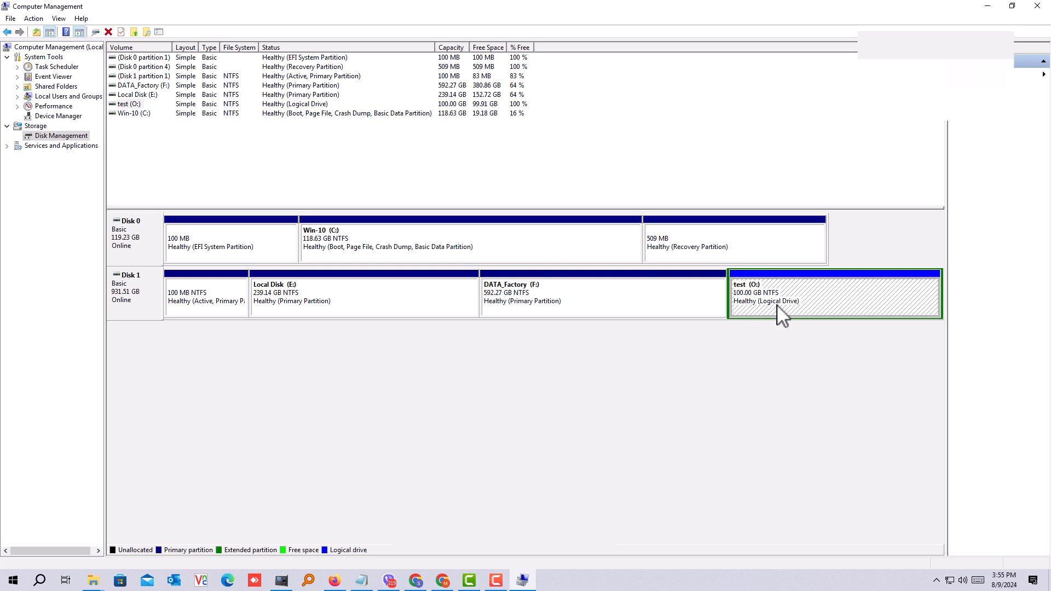
{"action": "right_click", "coordinate": [812, 293]}
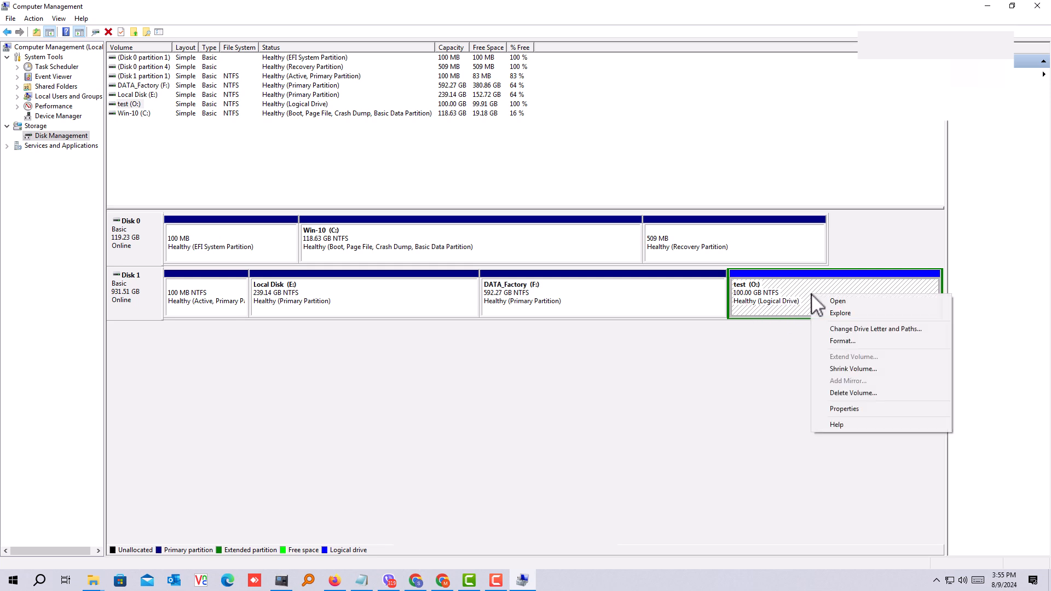
{"action": "left_click", "coordinate": [780, 302]}
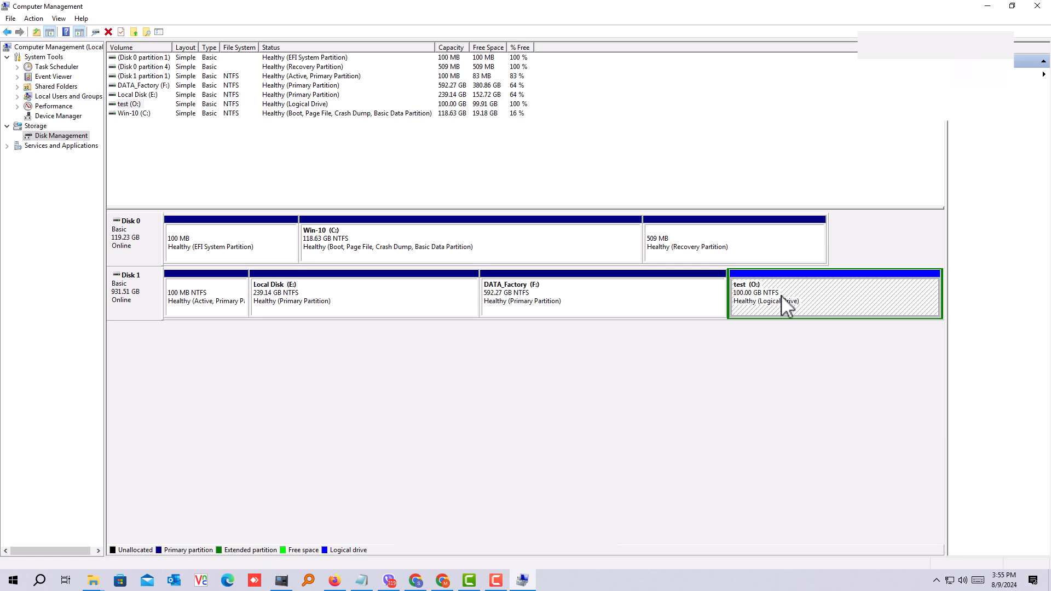
Step: Open This PC from the desktop, inspect the test (O:) drive and DATA_Factory (F:), and close the window
{"action": "left_click", "coordinate": [987, 6]}
{"action": "double_click", "coordinate": [20, 21]}
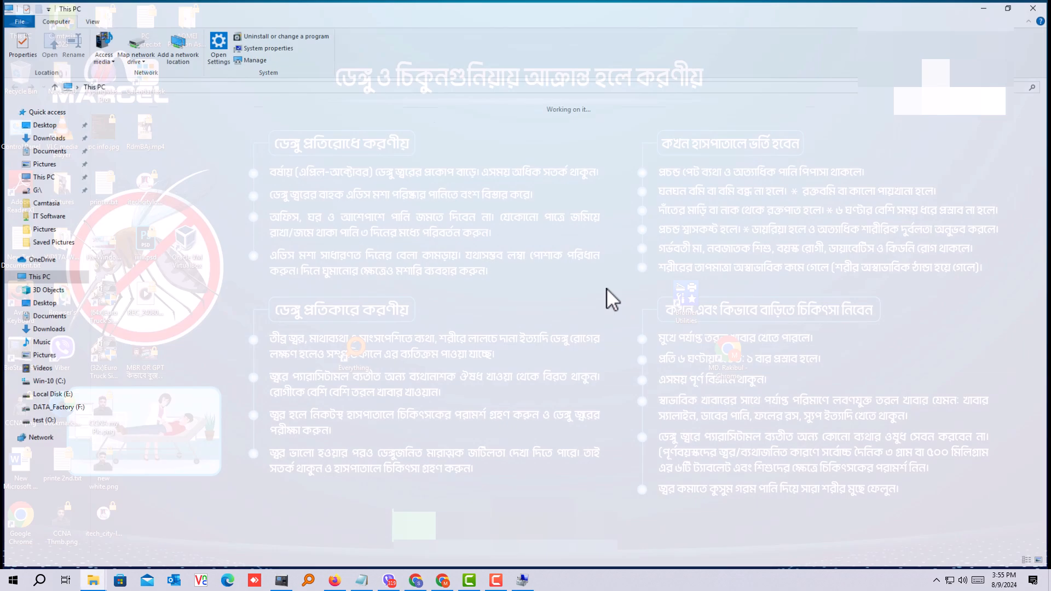
{"action": "double_click", "coordinate": [565, 218]}
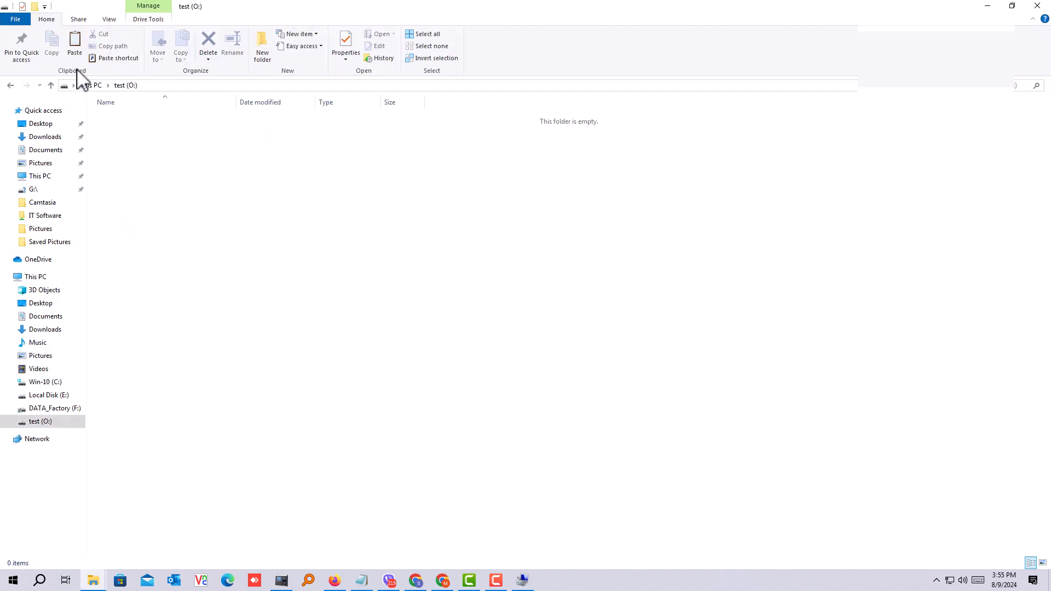
{"action": "left_click", "coordinate": [11, 86]}
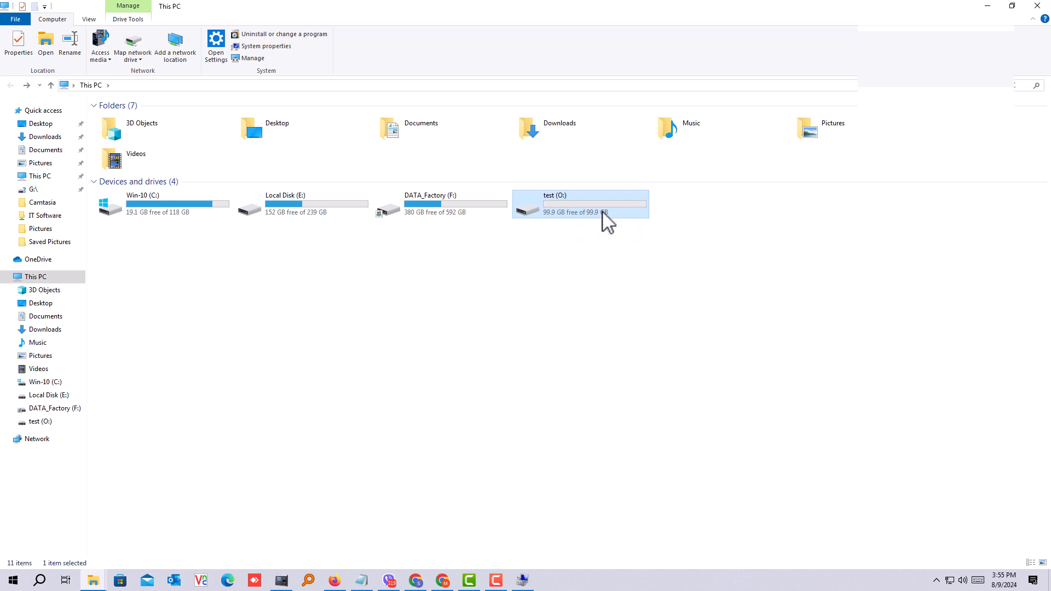
{"action": "left_click", "coordinate": [430, 214]}
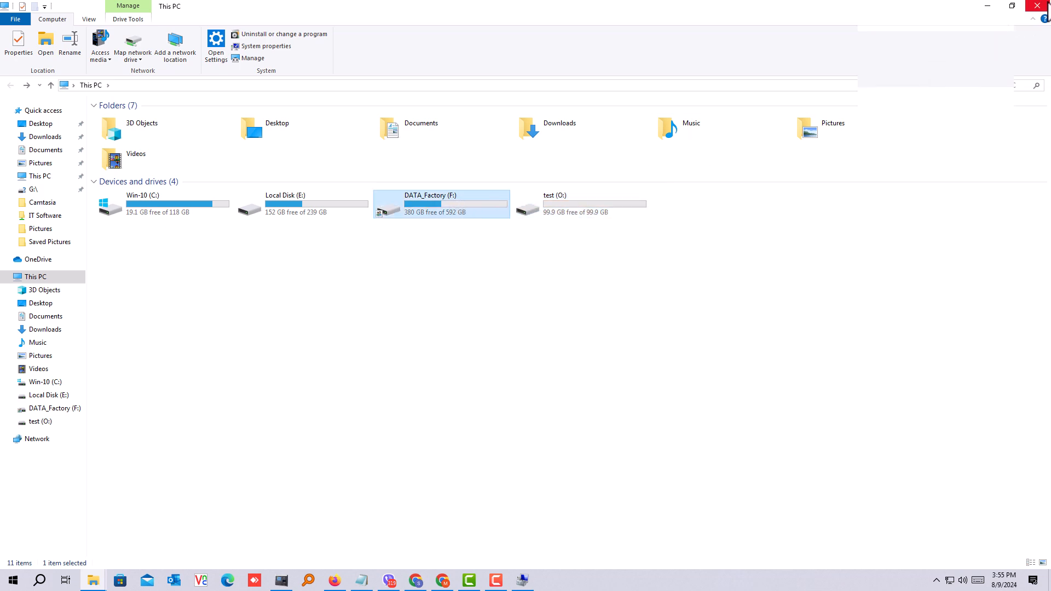
{"action": "left_click", "coordinate": [1047, 7]}
Step: Return to Computer Management and delete the test (O:) volume from Disk 1
{"action": "left_click", "coordinate": [517, 584]}
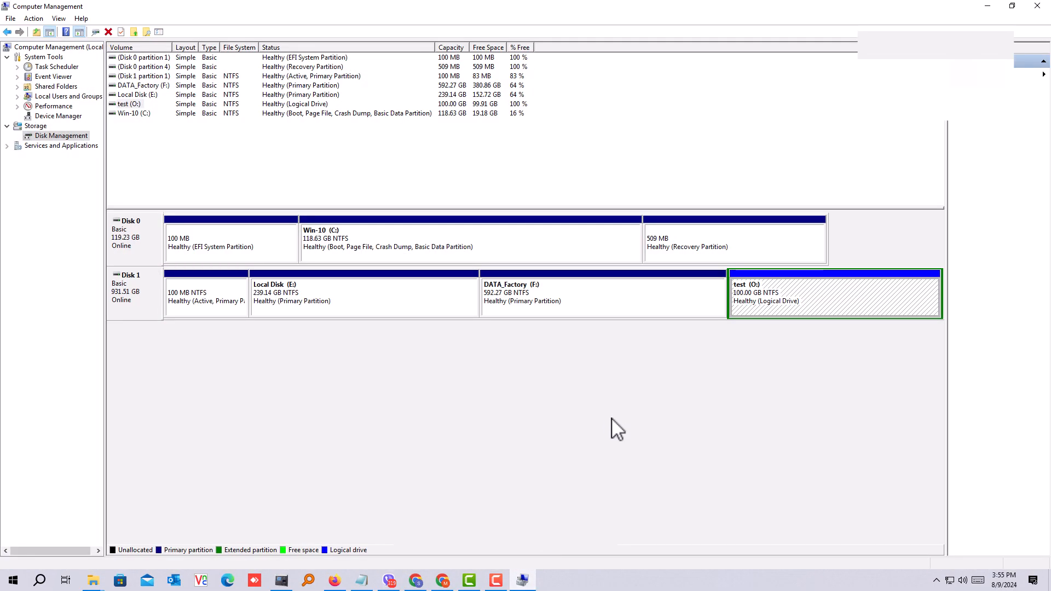
{"action": "right_click", "coordinate": [810, 302]}
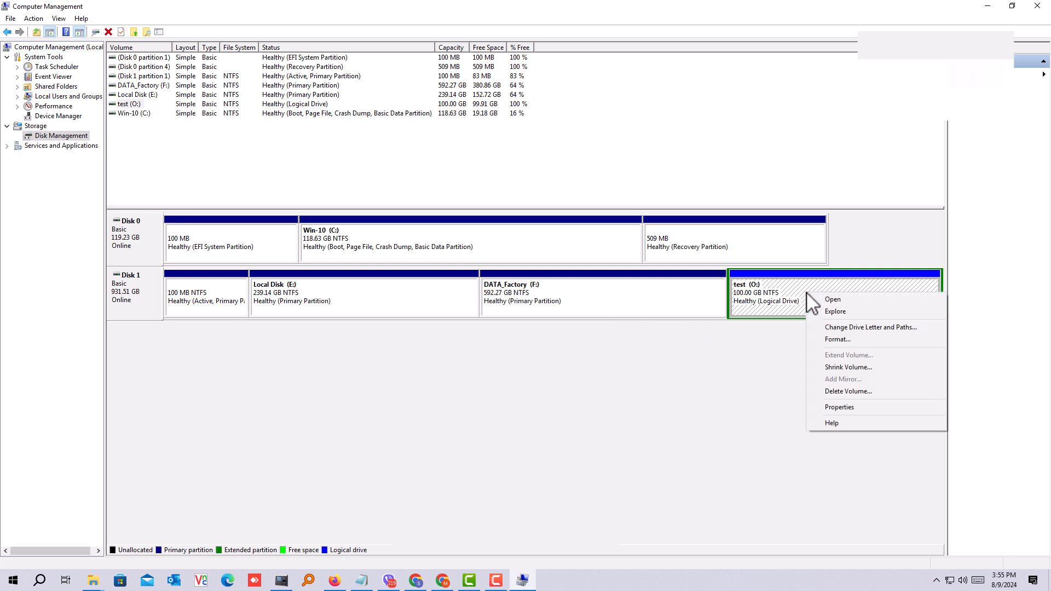
{"action": "left_click", "coordinate": [848, 392]}
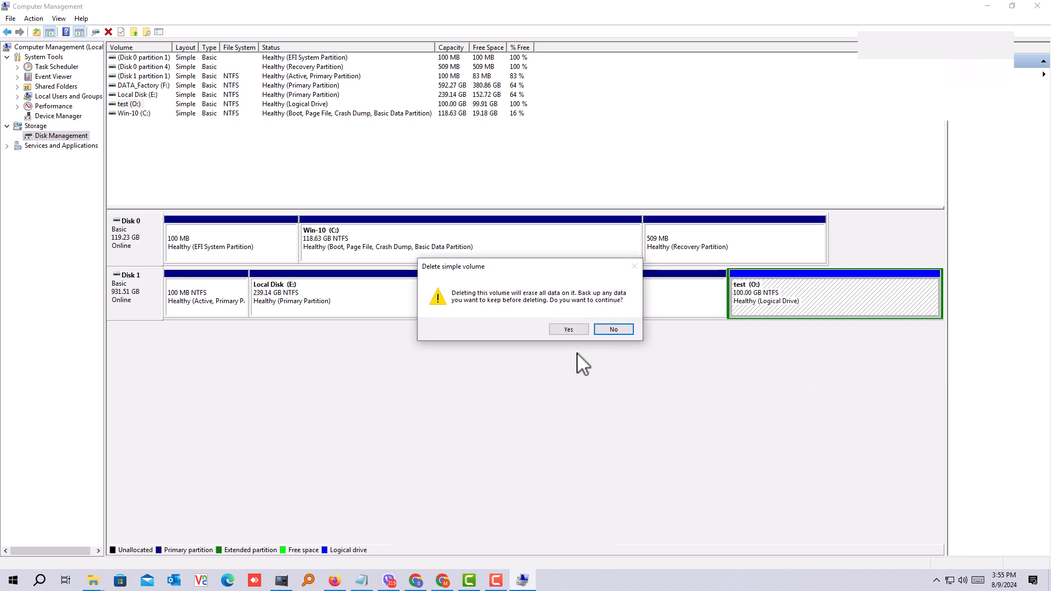
{"action": "left_click", "coordinate": [568, 331]}
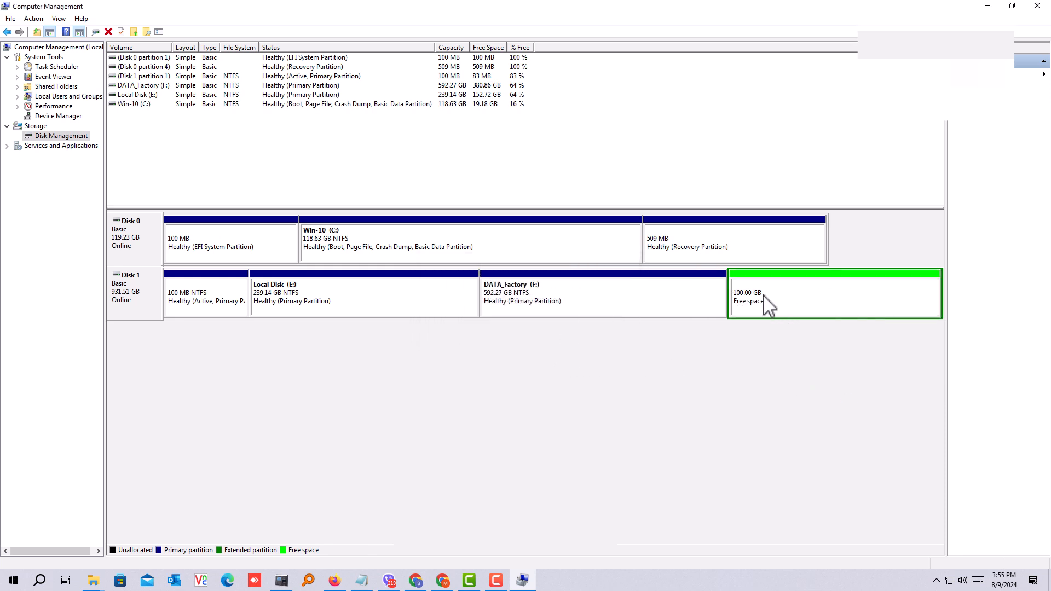
{"action": "left_click", "coordinate": [778, 311]}
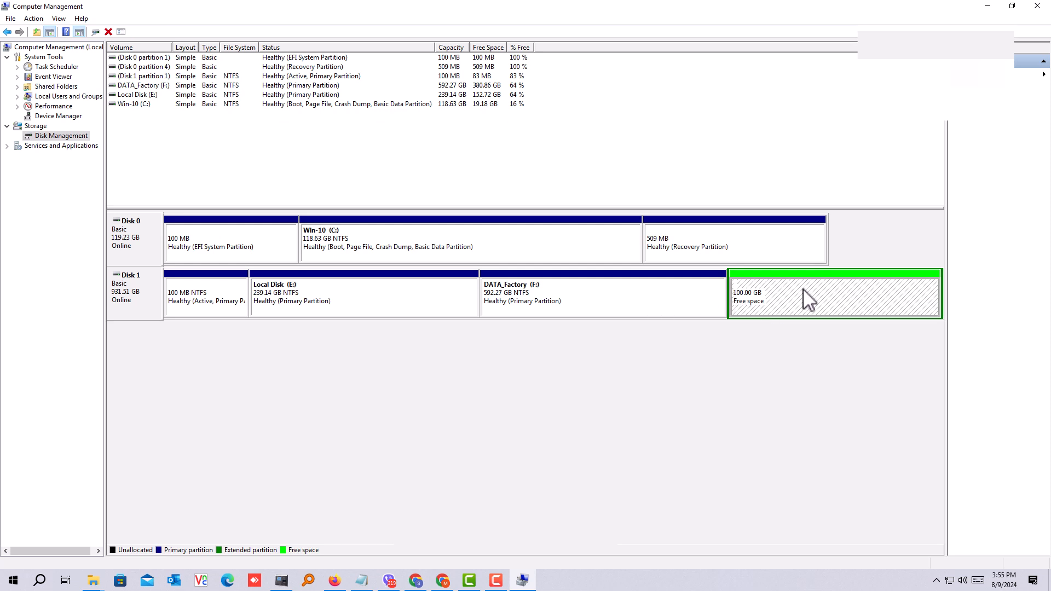
{"action": "left_click", "coordinate": [615, 299]}
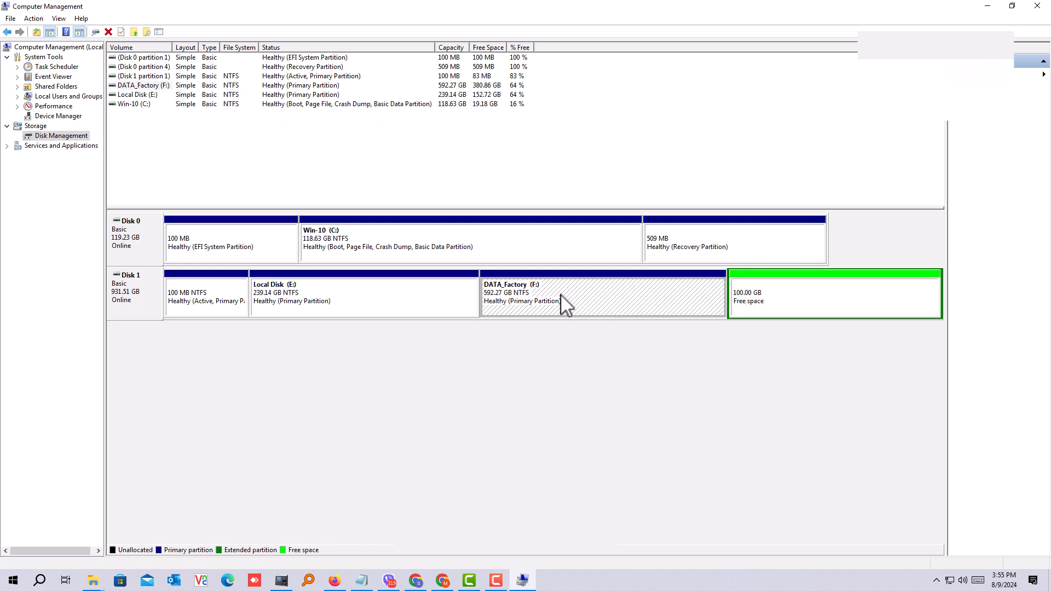
{"action": "left_click", "coordinate": [824, 308]}
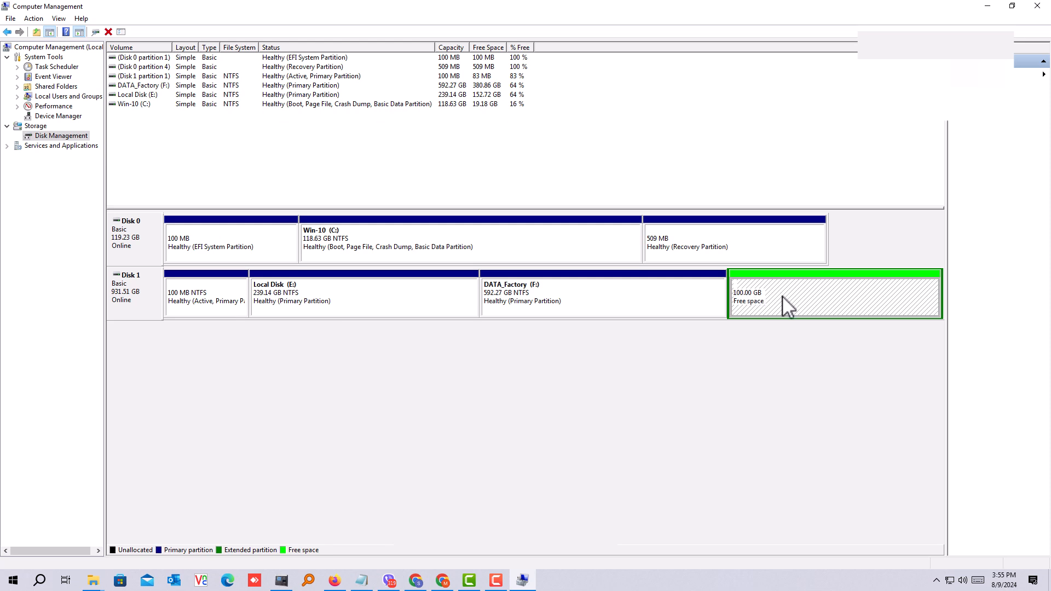
{"action": "left_click", "coordinate": [545, 297]}
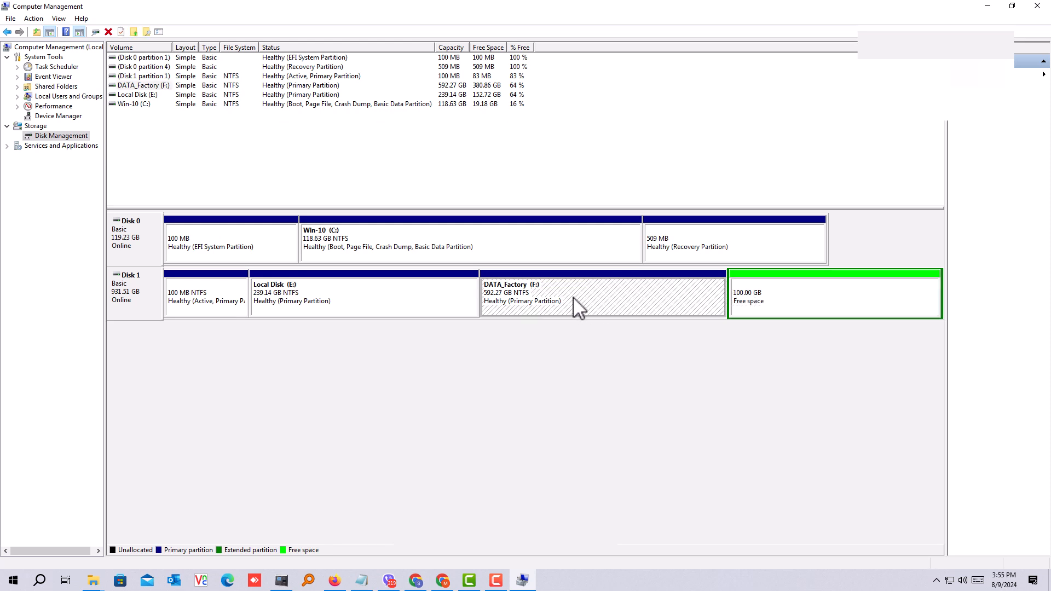
{"action": "left_click", "coordinate": [799, 308]}
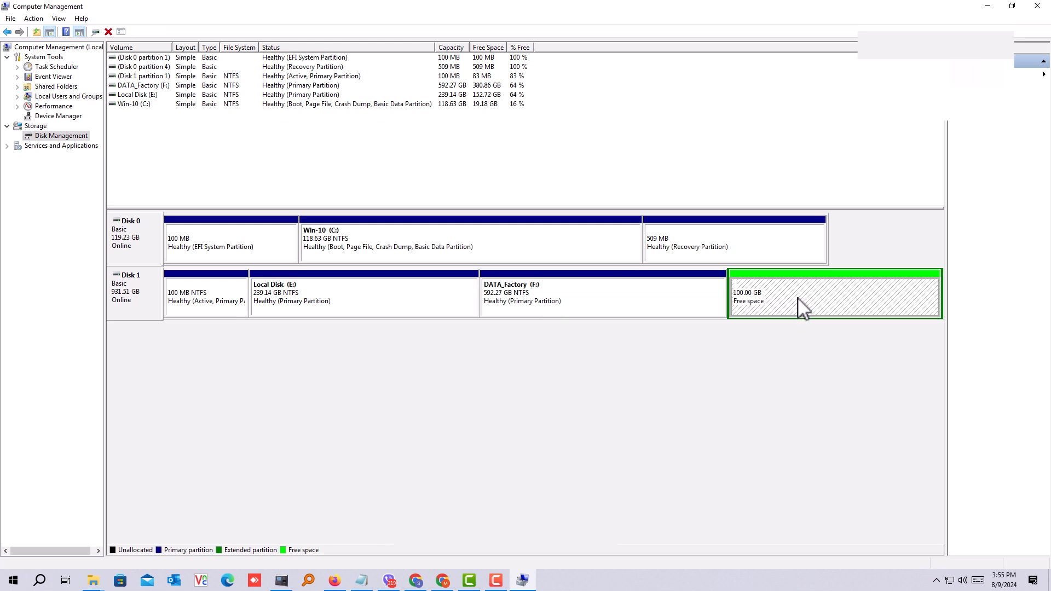
{"action": "left_click", "coordinate": [569, 309]}
{"action": "right_click", "coordinate": [569, 308]}
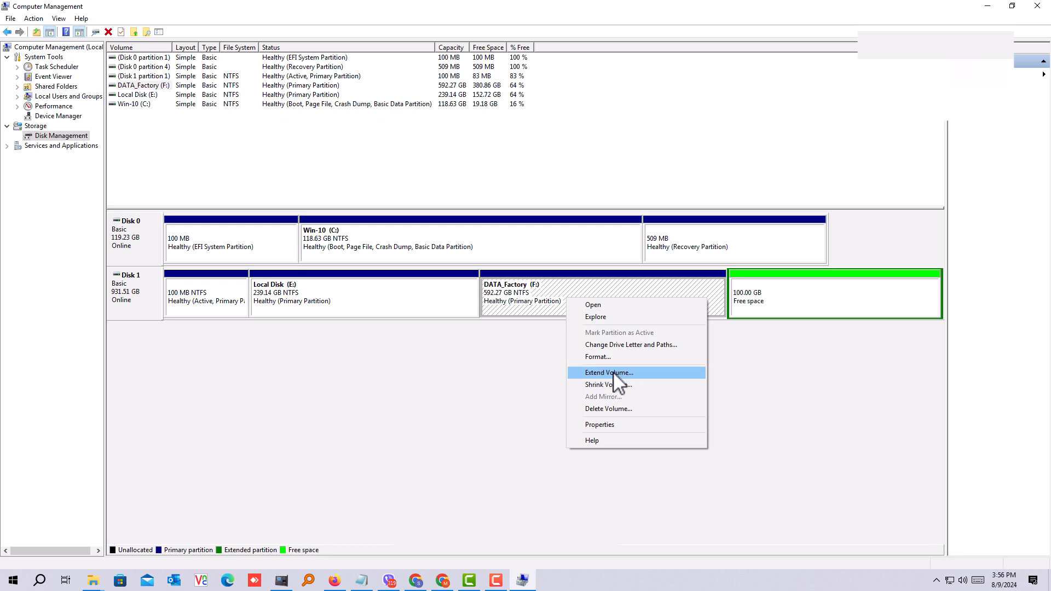
{"action": "left_click", "coordinate": [797, 300]}
{"action": "left_click", "coordinate": [523, 299]}
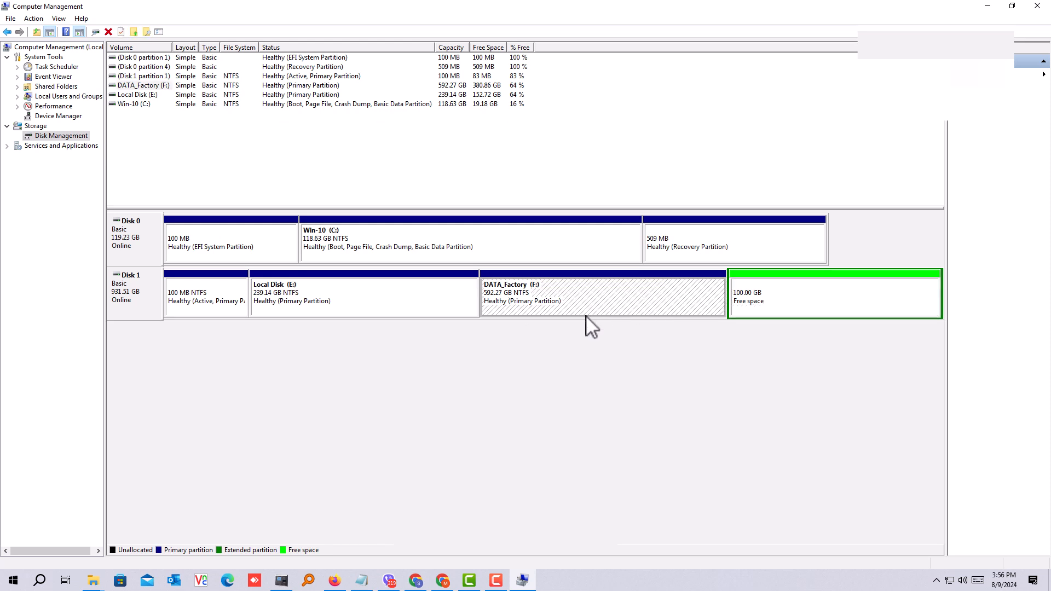
{"action": "left_click", "coordinate": [788, 295]}
{"action": "left_click", "coordinate": [637, 300]}
{"action": "left_click", "coordinate": [789, 306]}
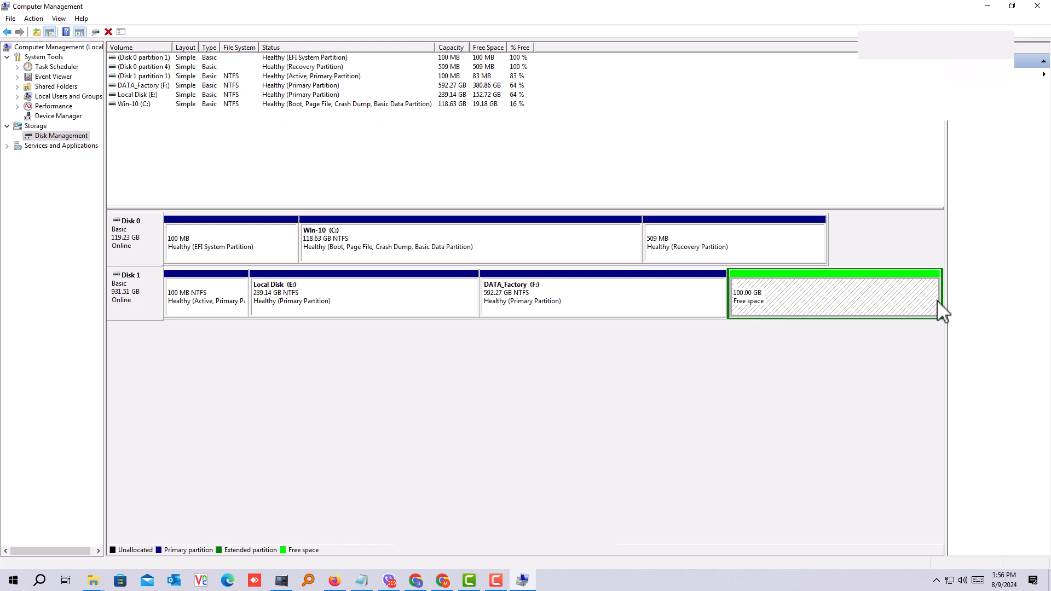
{"action": "left_click", "coordinate": [618, 299]}
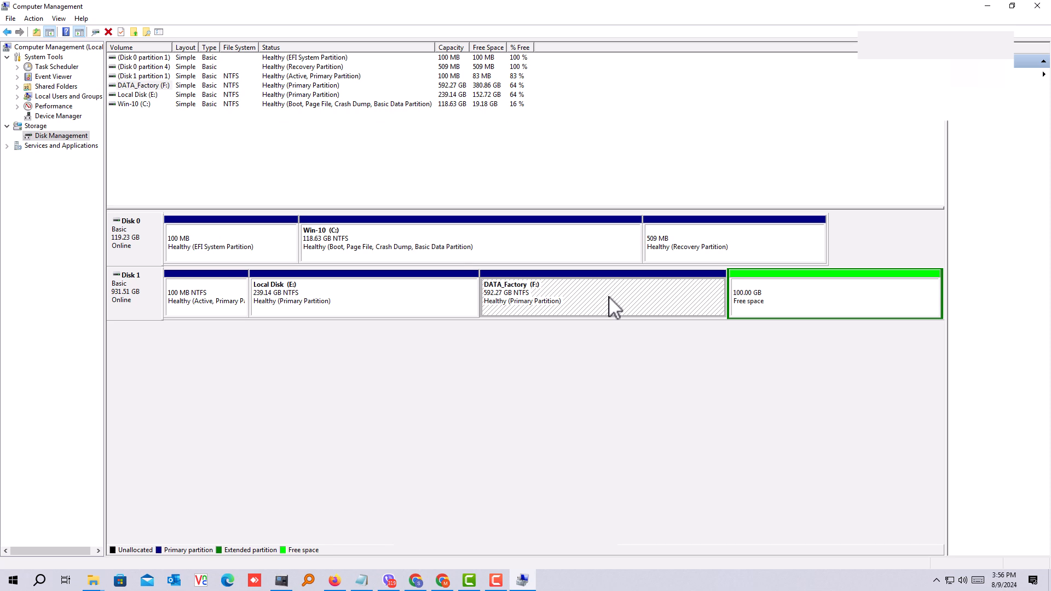
{"action": "right_click", "coordinate": [599, 286]}
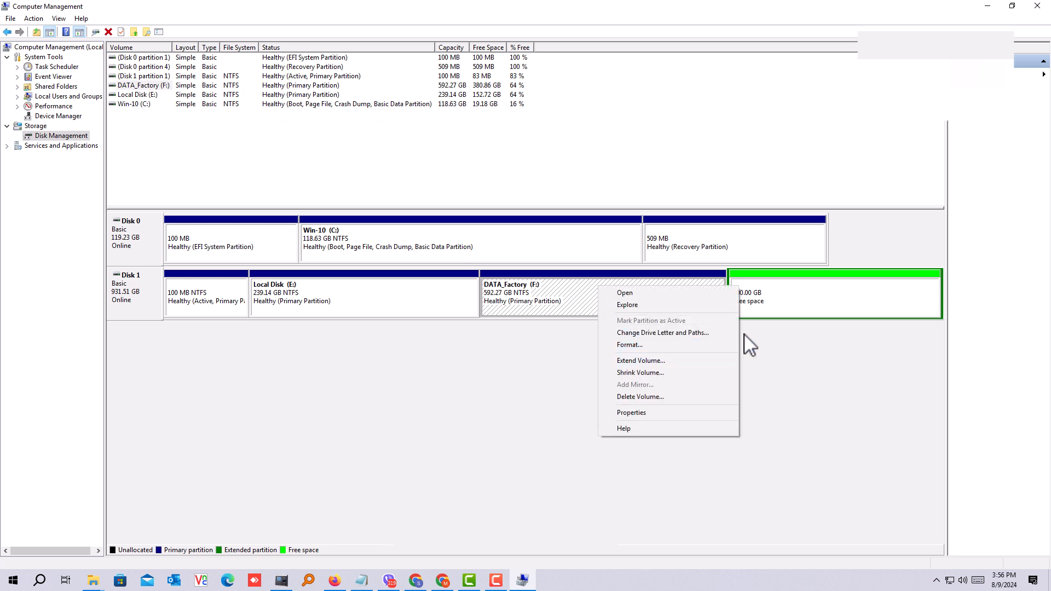
{"action": "left_click", "coordinate": [809, 306]}
{"action": "left_click", "coordinate": [582, 305]}
{"action": "left_click", "coordinate": [777, 313]}
{"action": "left_click", "coordinate": [327, 308]}
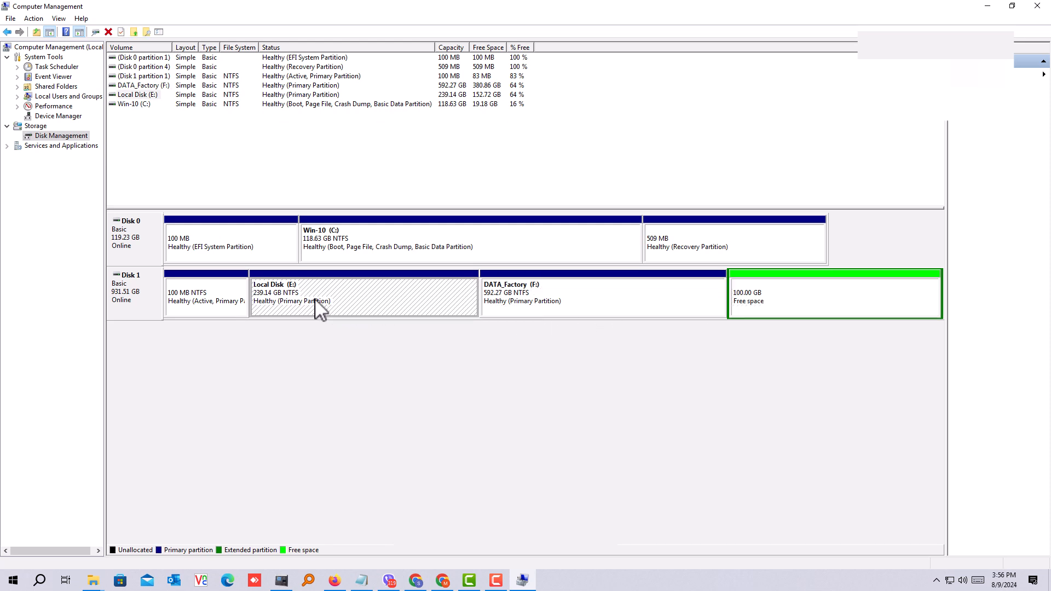
{"action": "left_click", "coordinate": [790, 300]}
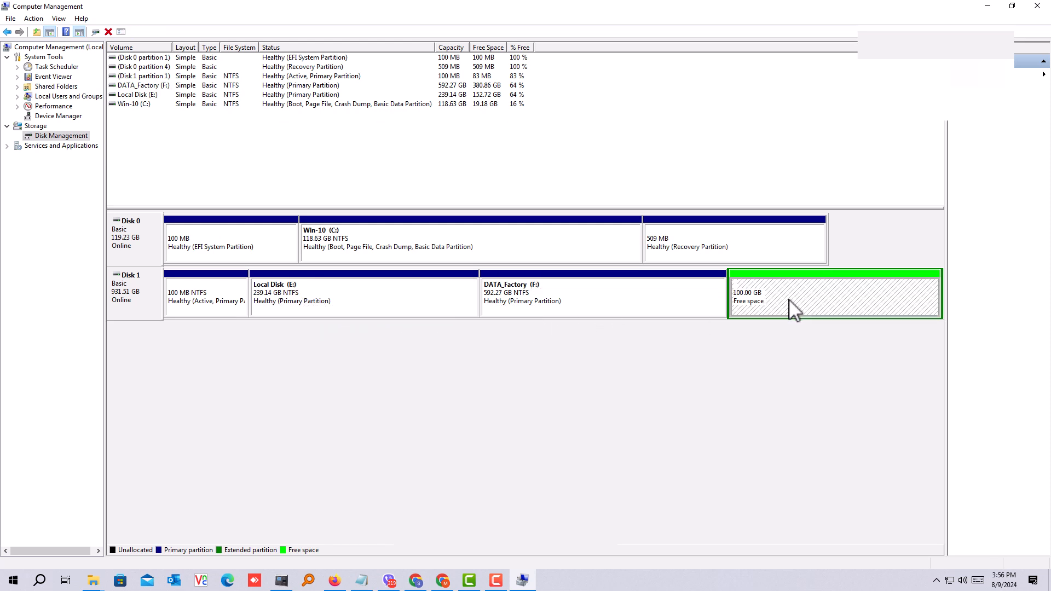
{"action": "left_click", "coordinate": [417, 304]}
{"action": "right_click", "coordinate": [351, 301]}
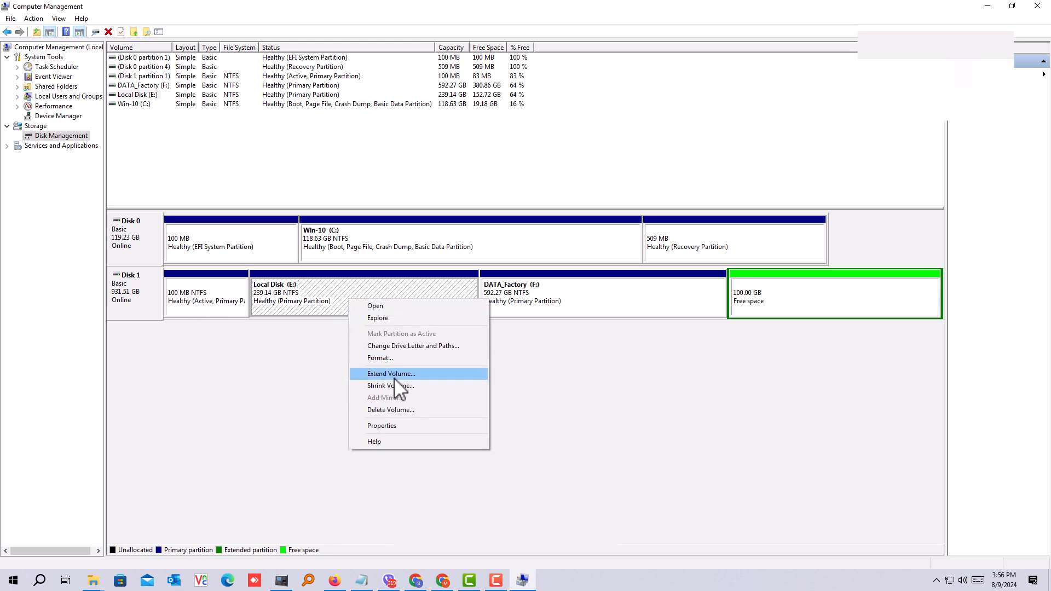
Step: Try to extend the DATA_Factory (F:) volume into the free space on Disk 1, declining the conversion to dynamic disks
{"action": "right_click", "coordinate": [540, 299]}
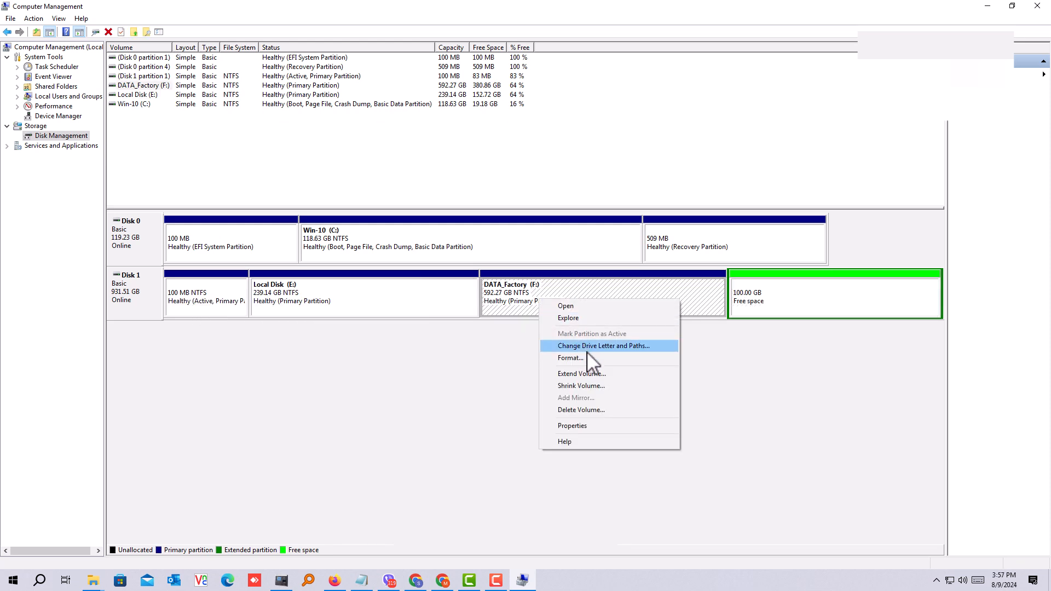
{"action": "left_click", "coordinate": [590, 372]}
{"action": "left_click", "coordinate": [323, 263]}
{"action": "left_click", "coordinate": [323, 262]}
{"action": "left_click", "coordinate": [323, 261]}
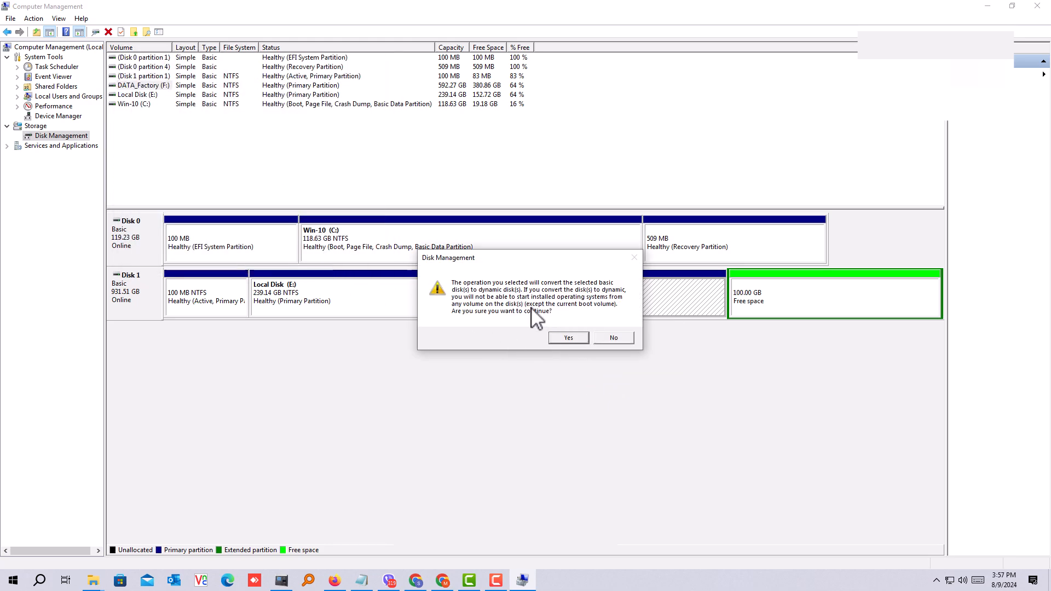
{"action": "left_click", "coordinate": [614, 339]}
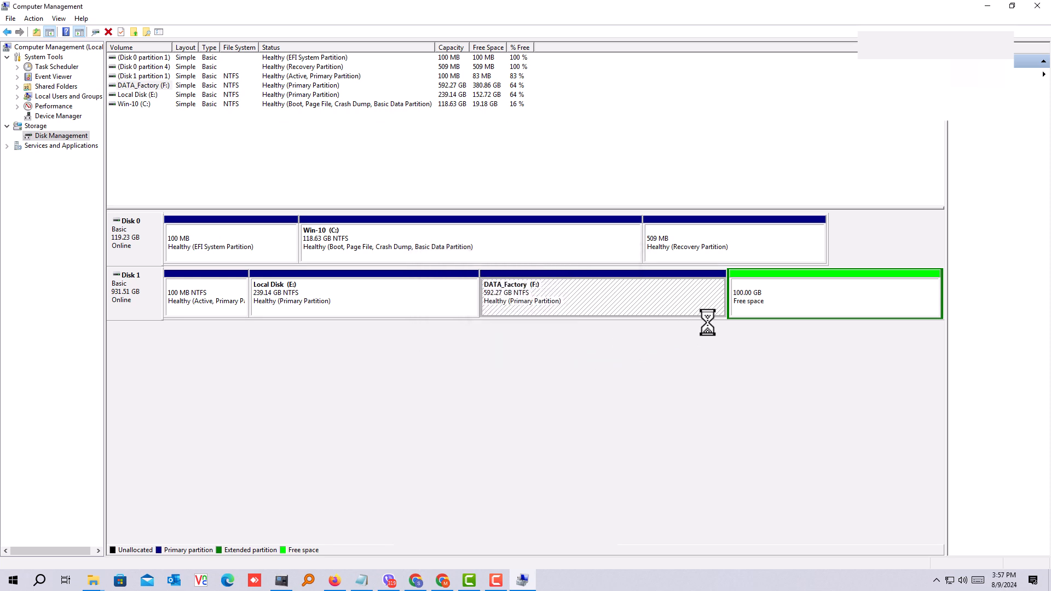
Step: Close Computer Management, move the AOMEI Partition Assistant folder to the middle of the desktop, and open it
{"action": "left_click", "coordinate": [840, 301]}
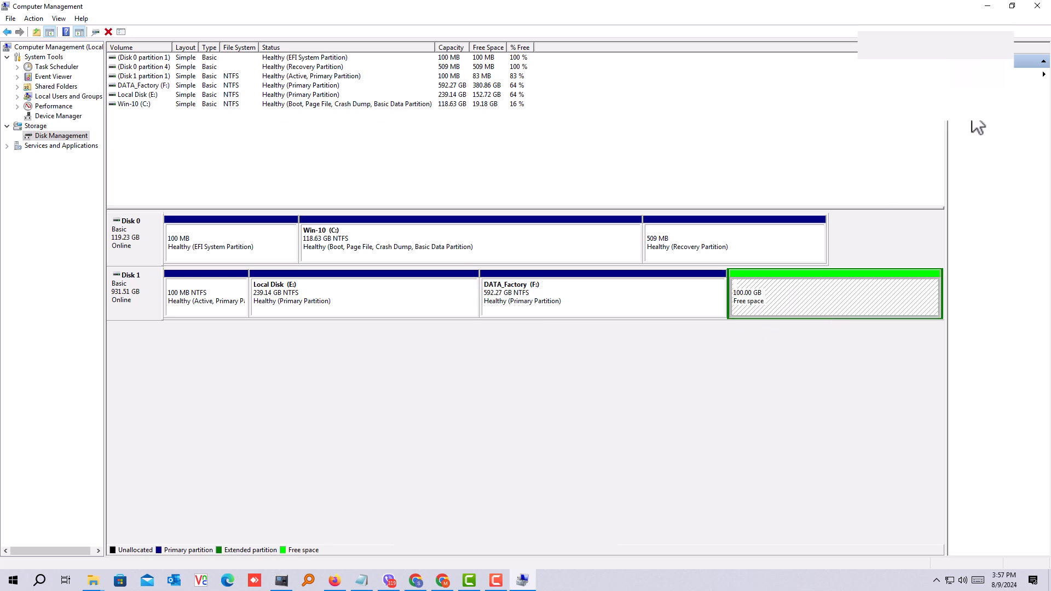
{"action": "left_click", "coordinate": [1038, 6]}
{"action": "right_click", "coordinate": [560, 109]}
{"action": "left_click", "coordinate": [582, 141]}
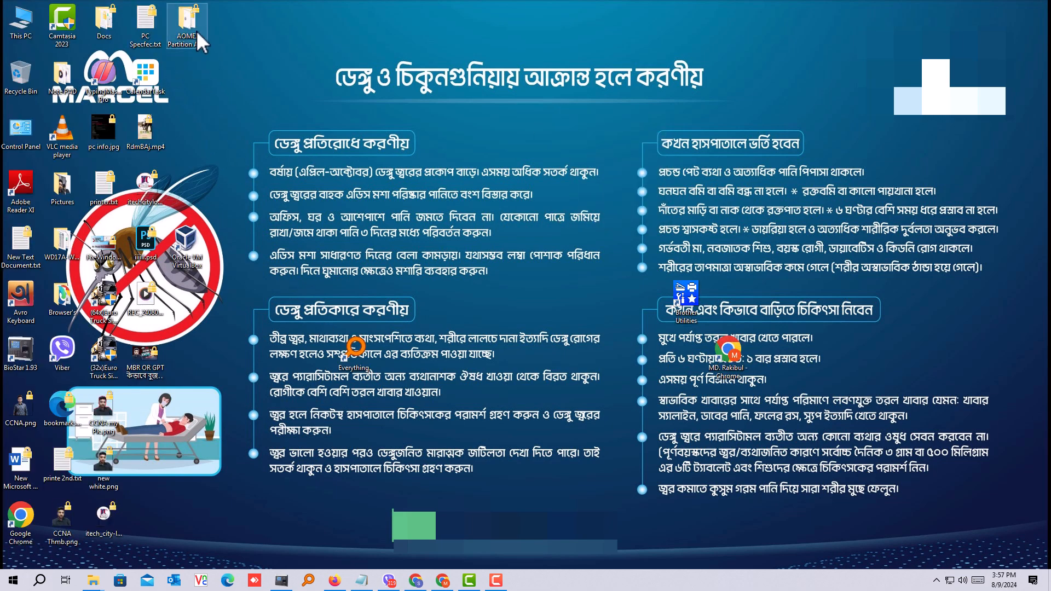
{"action": "left_click_drag", "start_coordinate": [188, 32], "coordinate": [584, 137]}
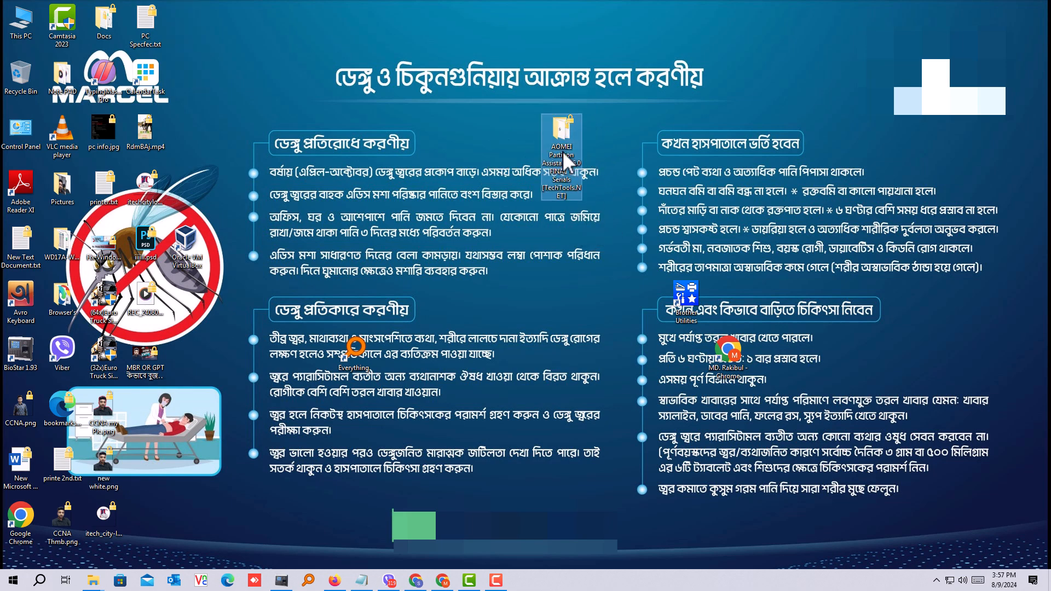
{"action": "double_click", "coordinate": [560, 146]}
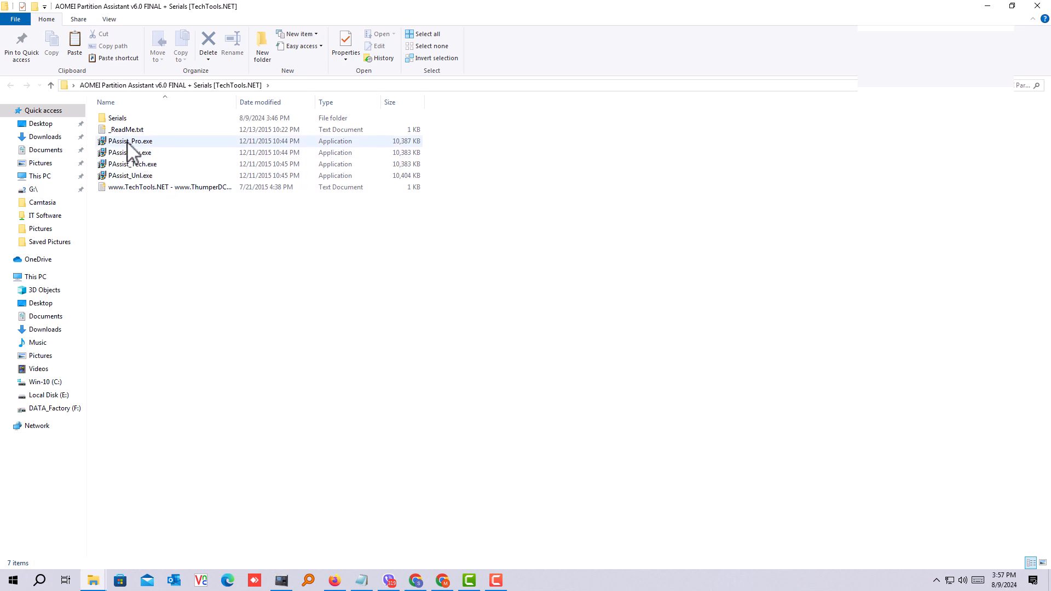
Step: Run PAssist_Pro.exe and install AOMEI Partition Assistant Pro Edition 6.0 in English with a desktop icon
{"action": "left_click", "coordinate": [150, 145]}
{"action": "double_click", "coordinate": [150, 144]}
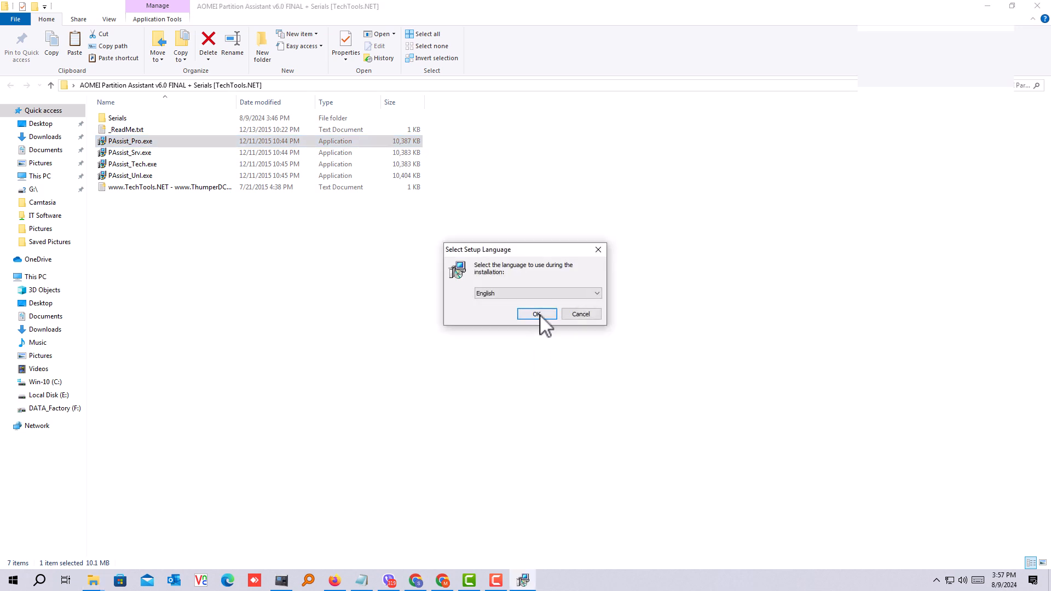
{"action": "left_click", "coordinate": [537, 314]}
{"action": "left_click", "coordinate": [588, 378]}
{"action": "left_click", "coordinate": [433, 344]}
{"action": "left_click", "coordinate": [588, 378]}
{"action": "left_click", "coordinate": [588, 377]}
{"action": "left_click", "coordinate": [588, 378]}
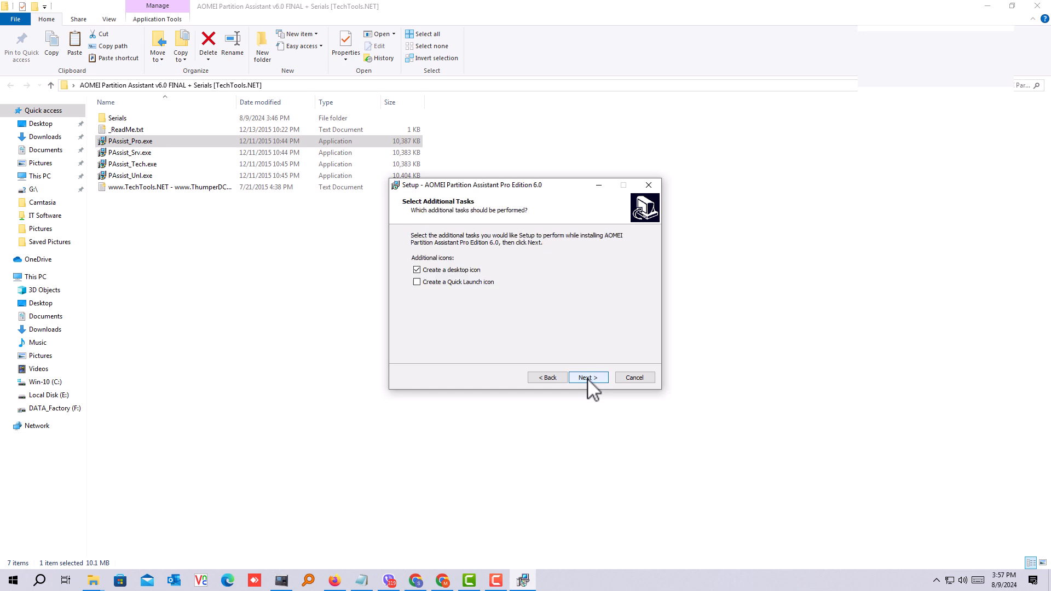
{"action": "left_click", "coordinate": [588, 379]}
{"action": "left_click", "coordinate": [586, 378]}
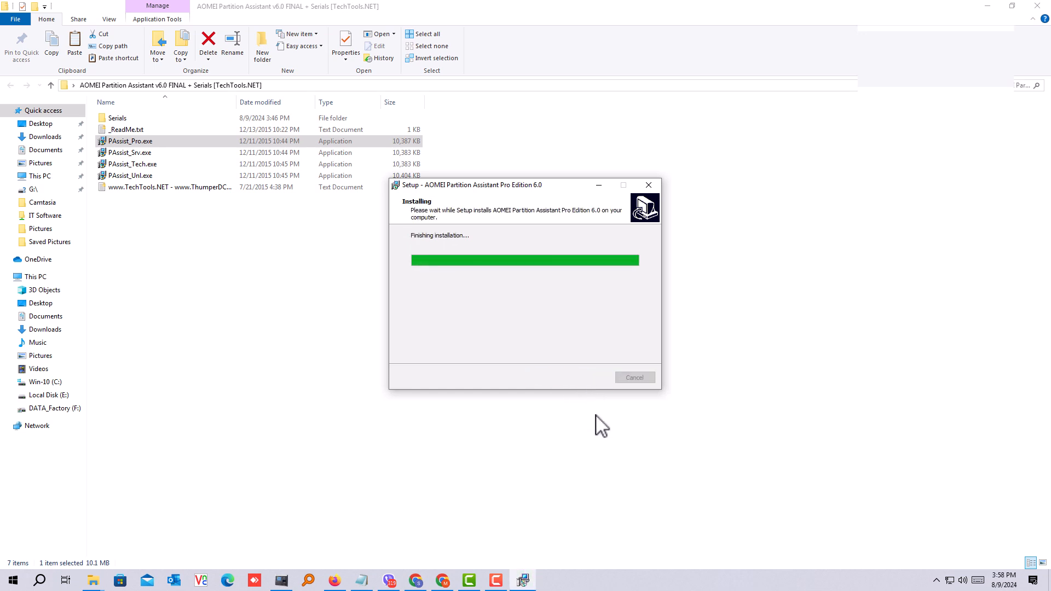
{"action": "left_click", "coordinate": [584, 375]}
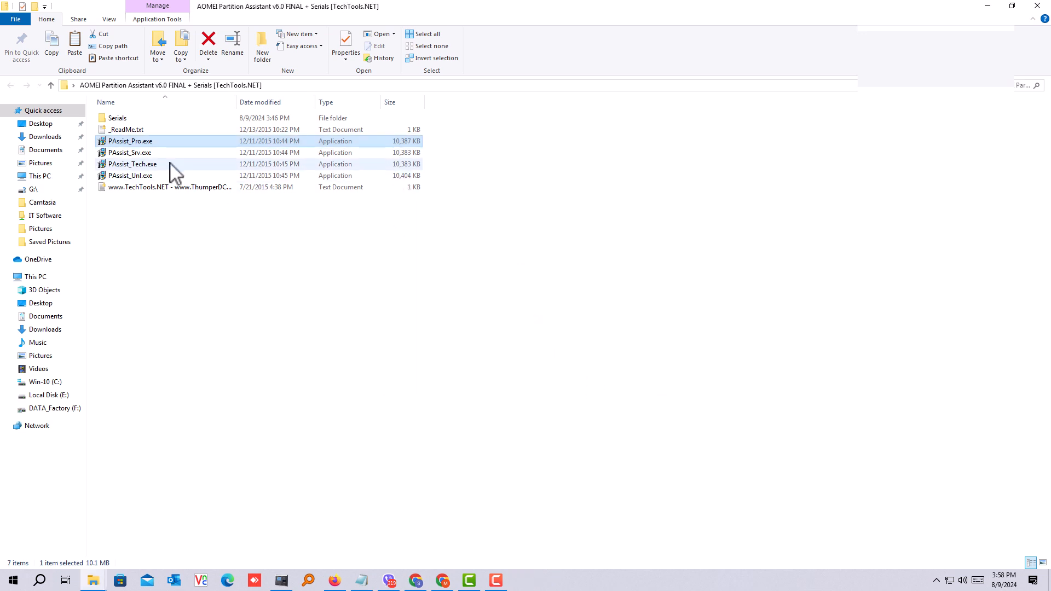
Step: Open Serials.txt in the Serials folder and copy the first Pro version license key
{"action": "double_click", "coordinate": [120, 120]}
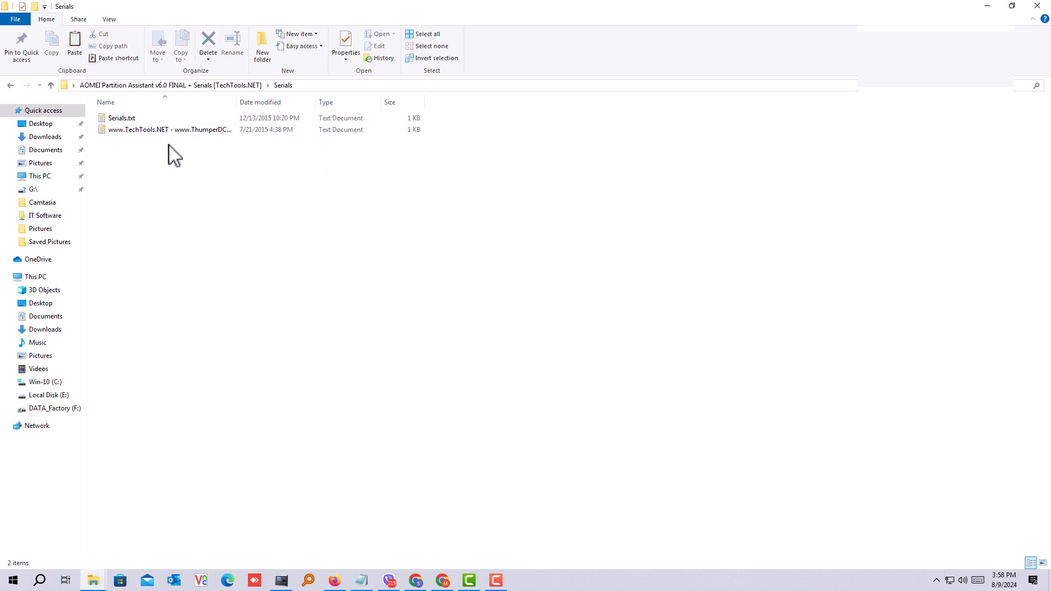
{"action": "double_click", "coordinate": [127, 121]}
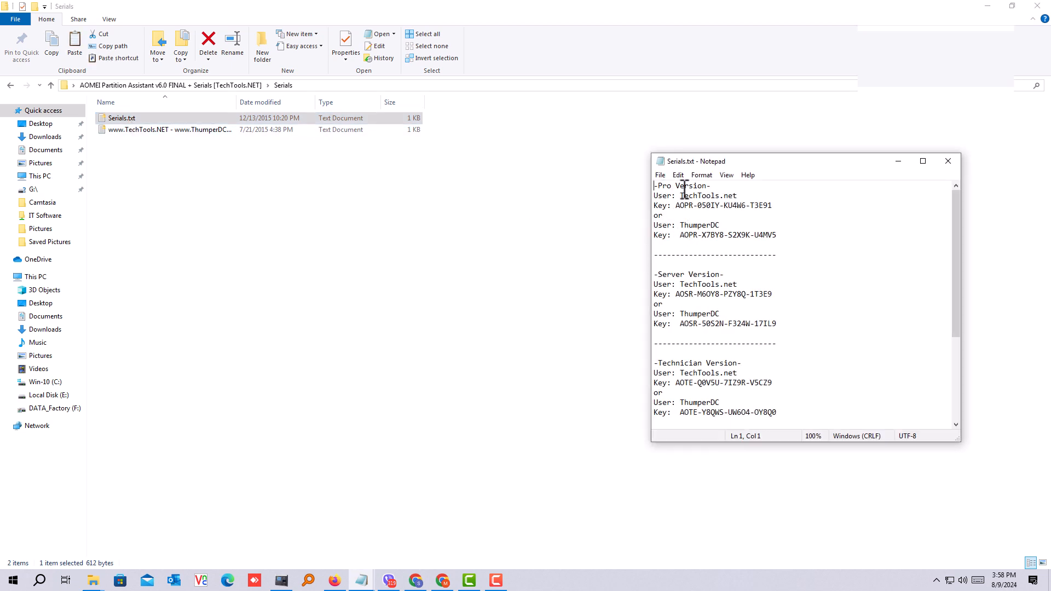
{"action": "left_click_drag", "start_coordinate": [677, 207], "coordinate": [772, 210]}
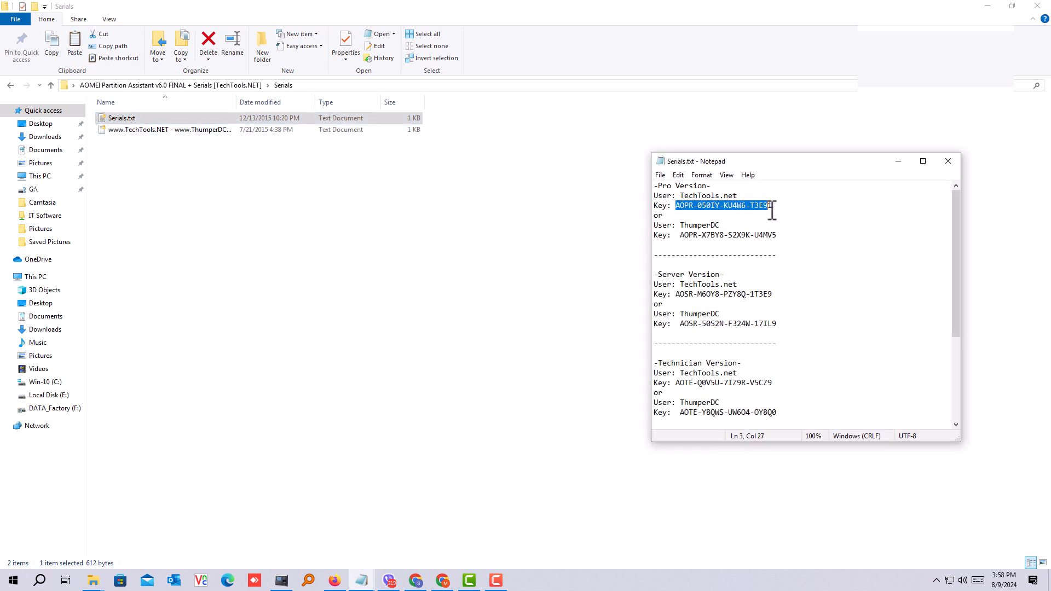
{"action": "right_click", "coordinate": [755, 211]}
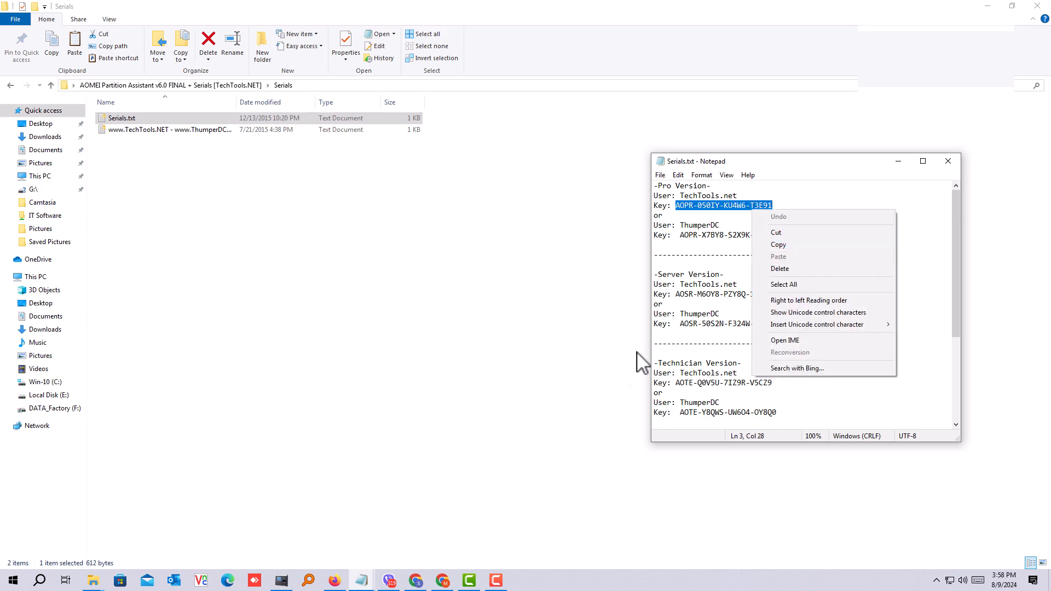
{"action": "left_click", "coordinate": [779, 245]}
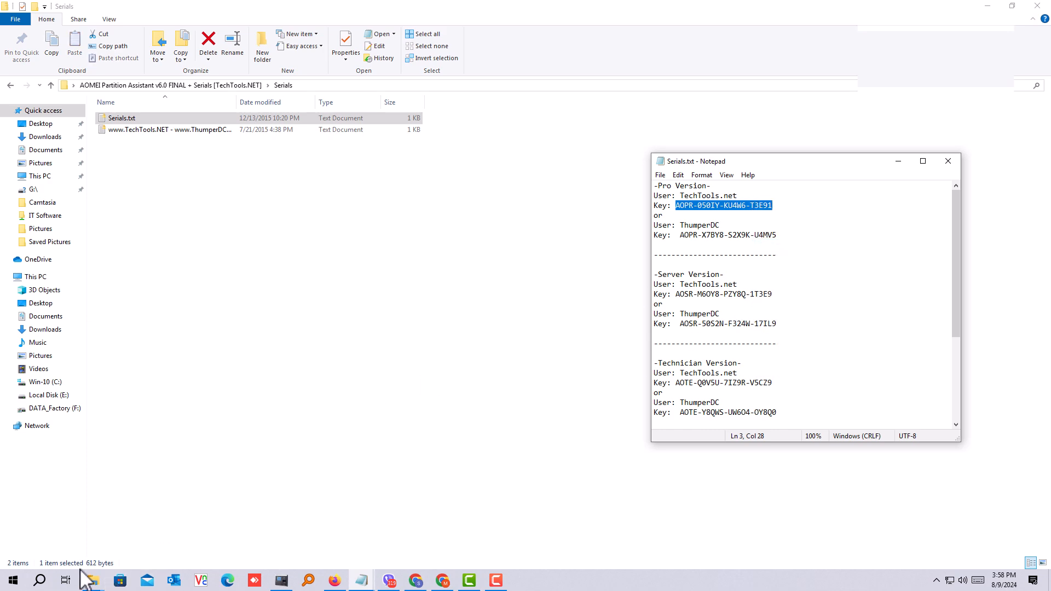
Step: Launch AOMEI Partition Assistant from the desktop and register it by pasting the copied key as the license code
{"action": "left_click", "coordinate": [988, 6]}
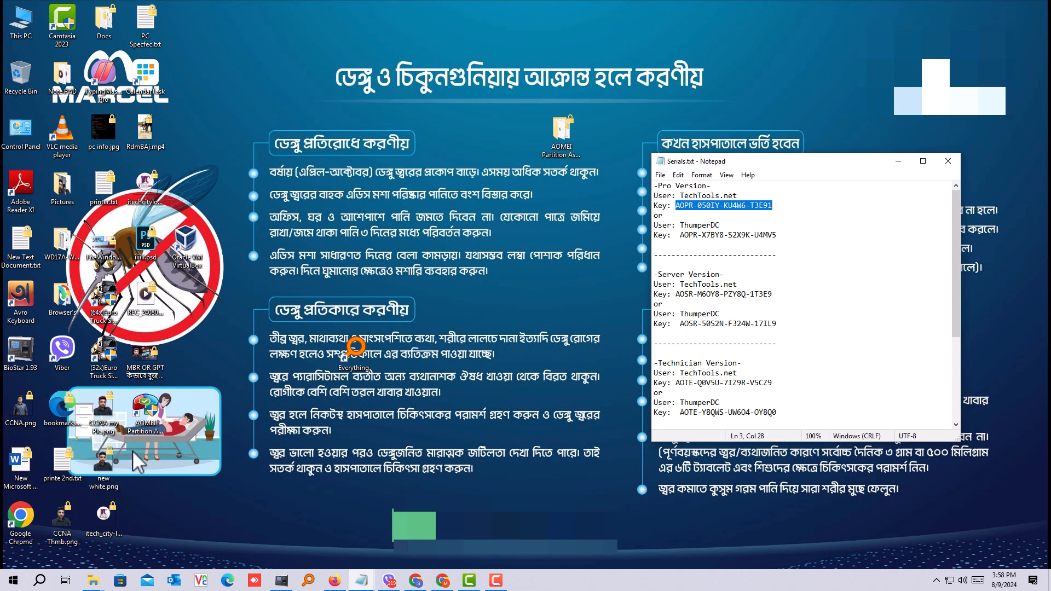
{"action": "left_click", "coordinate": [156, 412]}
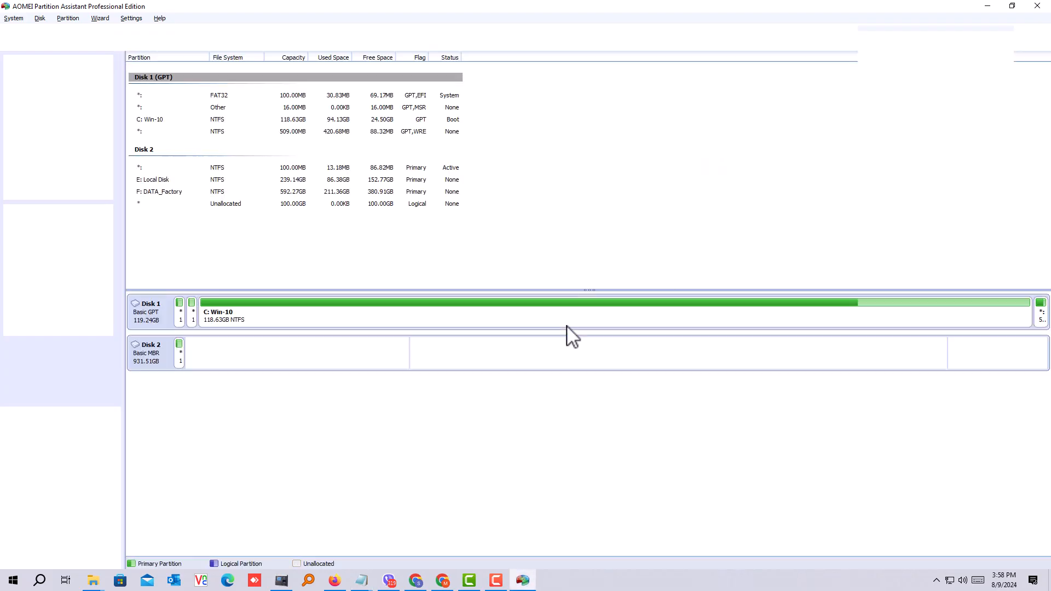
{"action": "right_click", "coordinate": [528, 268]}
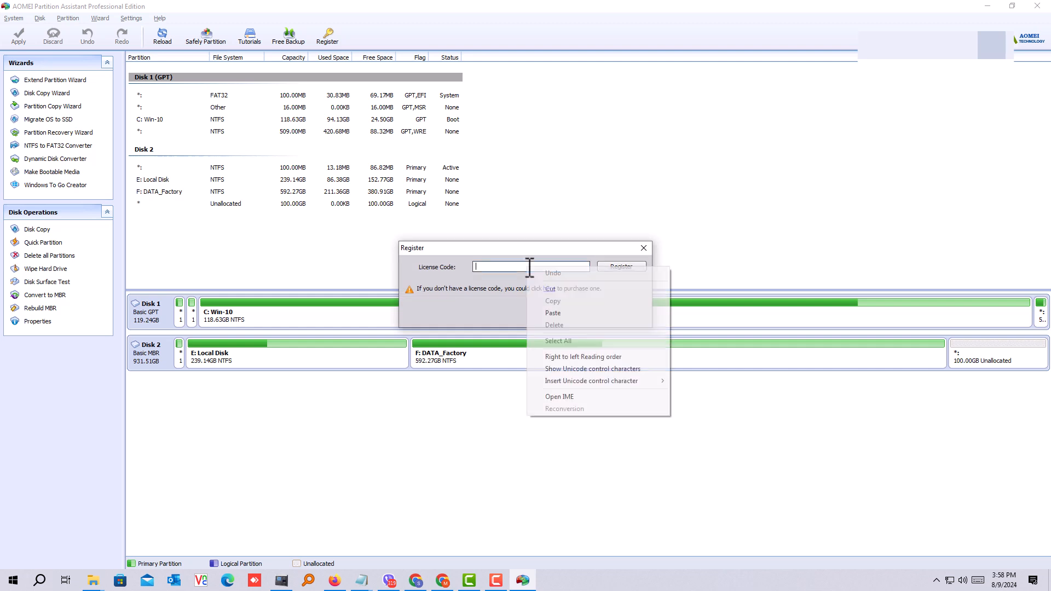
{"action": "left_click", "coordinate": [562, 318]}
{"action": "left_click", "coordinate": [620, 267]}
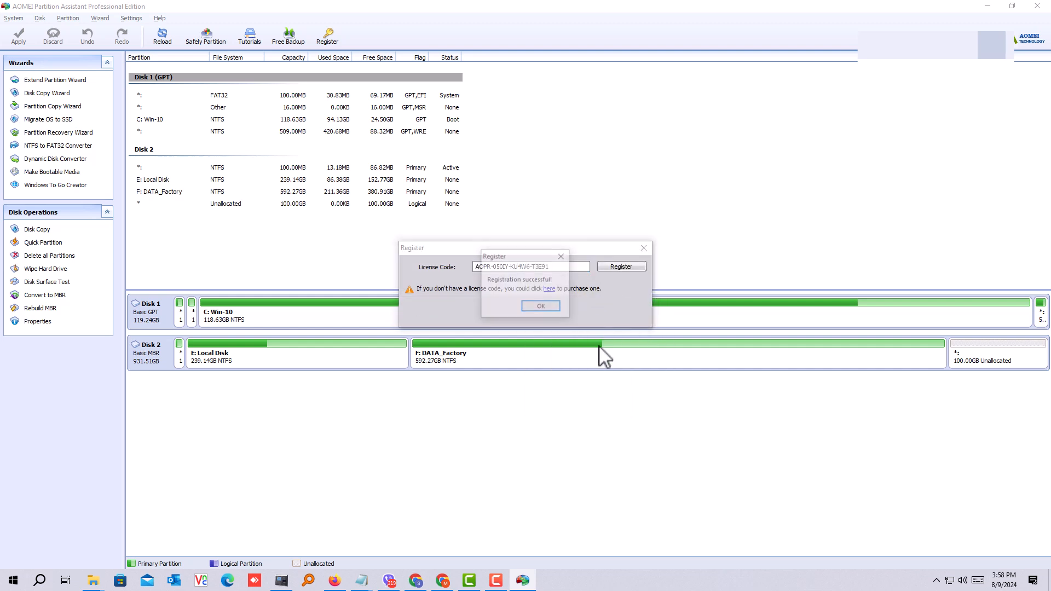
{"action": "left_click", "coordinate": [541, 307]}
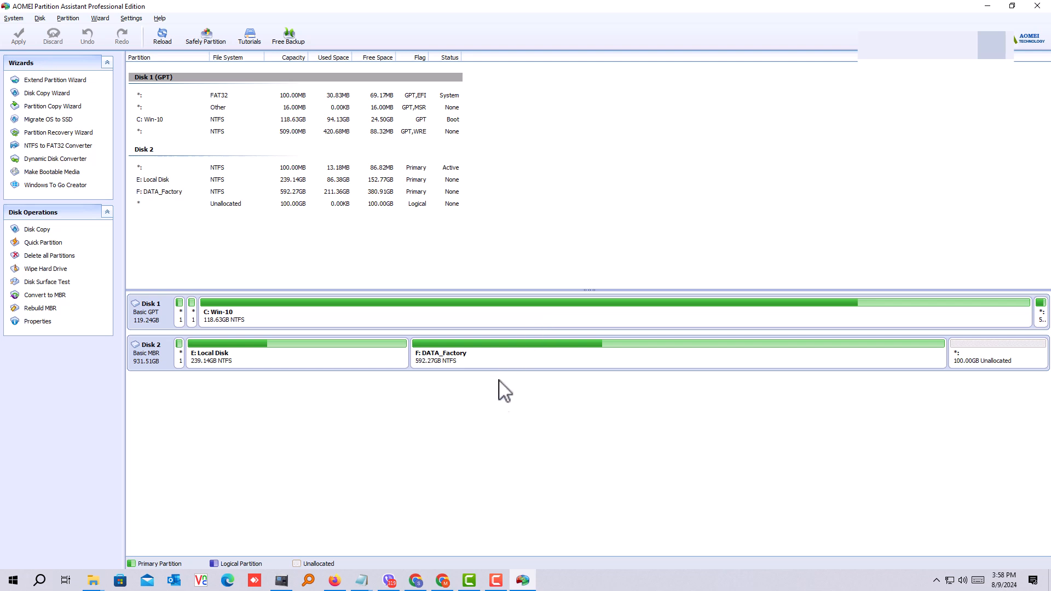
Step: Examine how Local Disk (E:) and DATA_Factory (F:) are placed relative to the unallocated space on Disk 2
{"action": "left_click", "coordinate": [1009, 359]}
{"action": "left_click", "coordinate": [717, 364]}
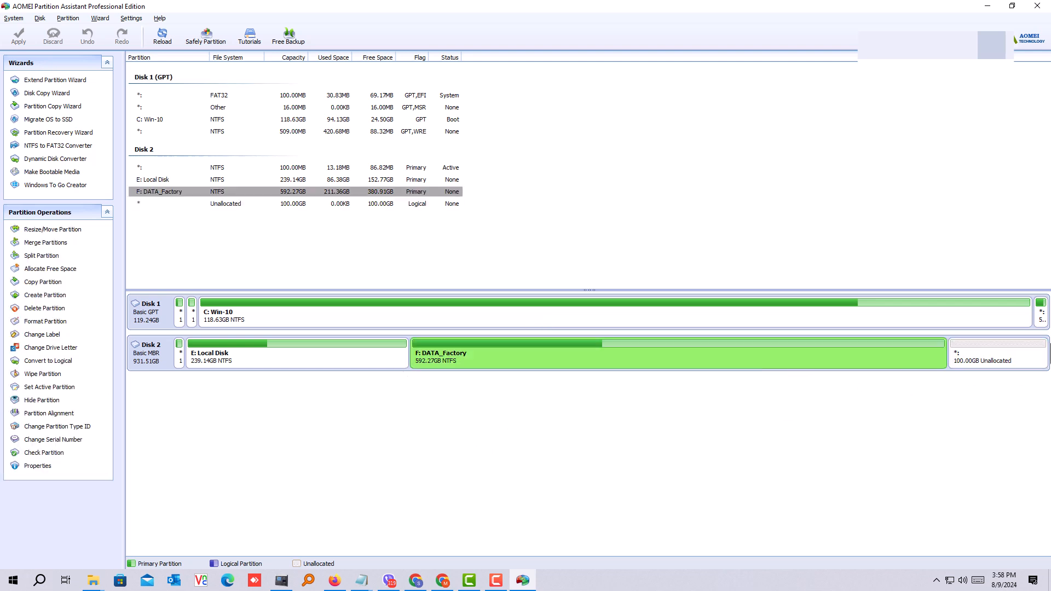
{"action": "left_click", "coordinate": [993, 362]}
{"action": "left_click", "coordinate": [767, 367]}
{"action": "left_click", "coordinate": [998, 362]}
{"action": "left_click", "coordinate": [659, 364]}
{"action": "left_click", "coordinate": [1010, 365]}
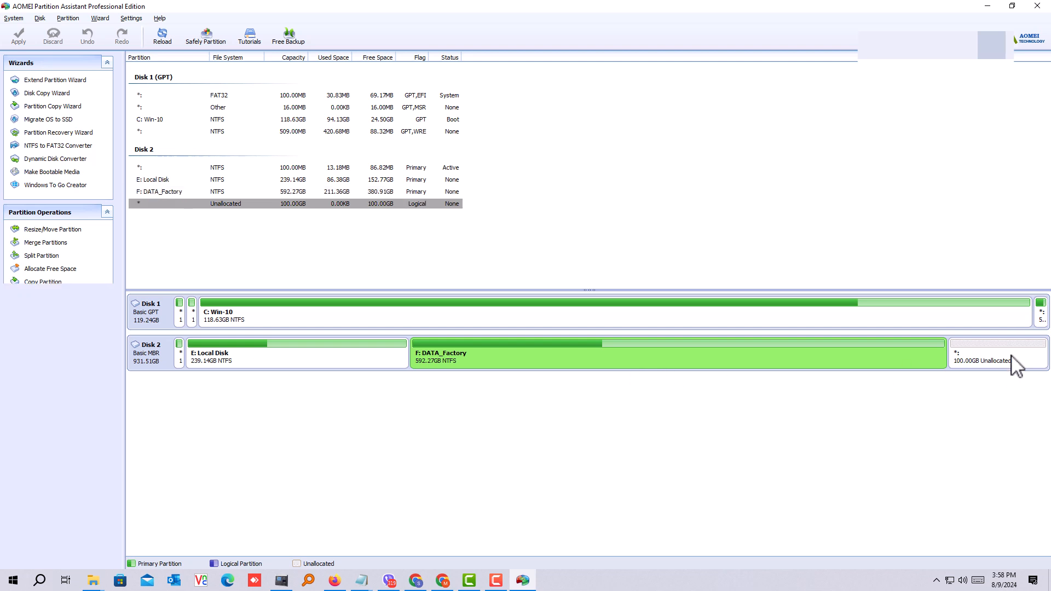
{"action": "left_click", "coordinate": [687, 376]}
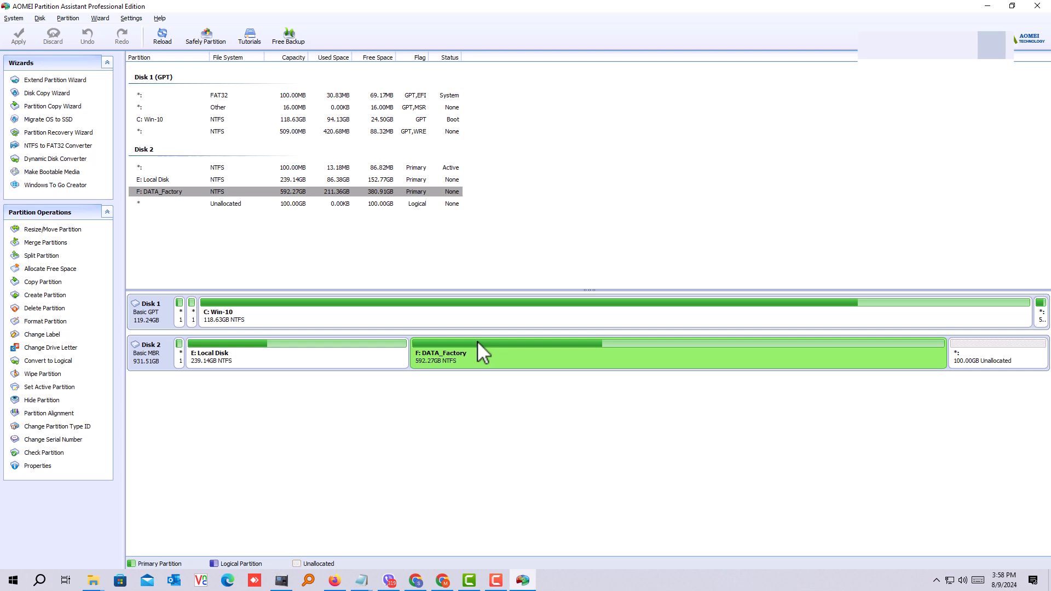
{"action": "left_click", "coordinate": [1002, 366]}
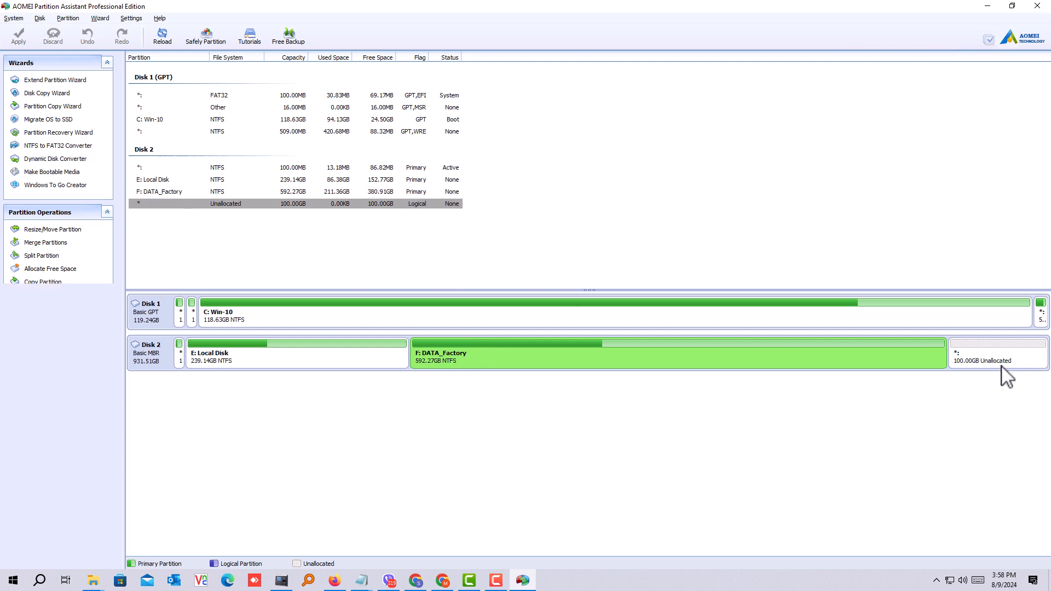
{"action": "left_click", "coordinate": [580, 365]}
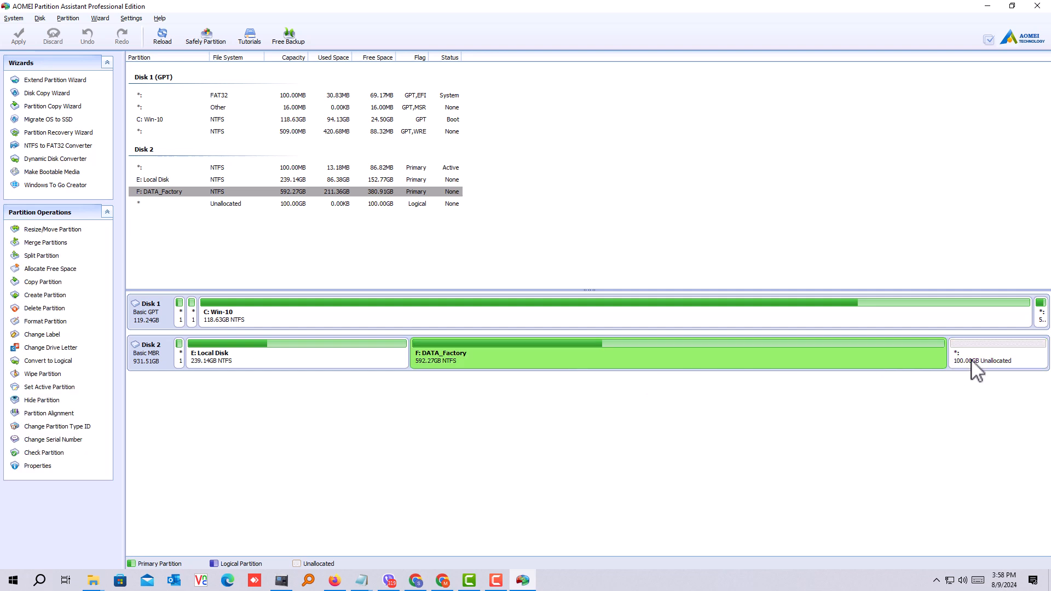
{"action": "left_click", "coordinate": [241, 365]}
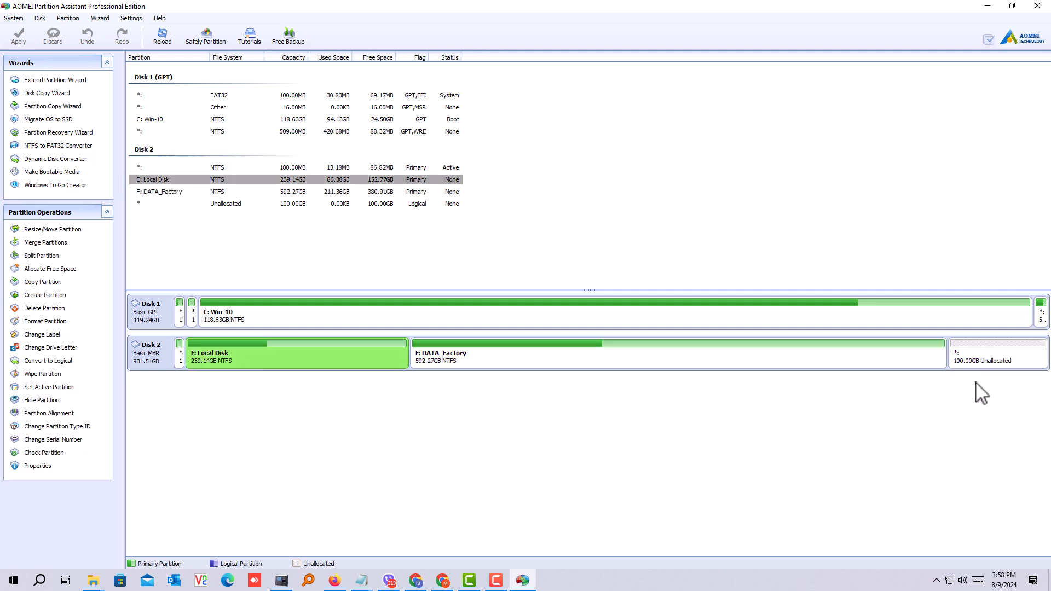
{"action": "left_click", "coordinate": [989, 365]}
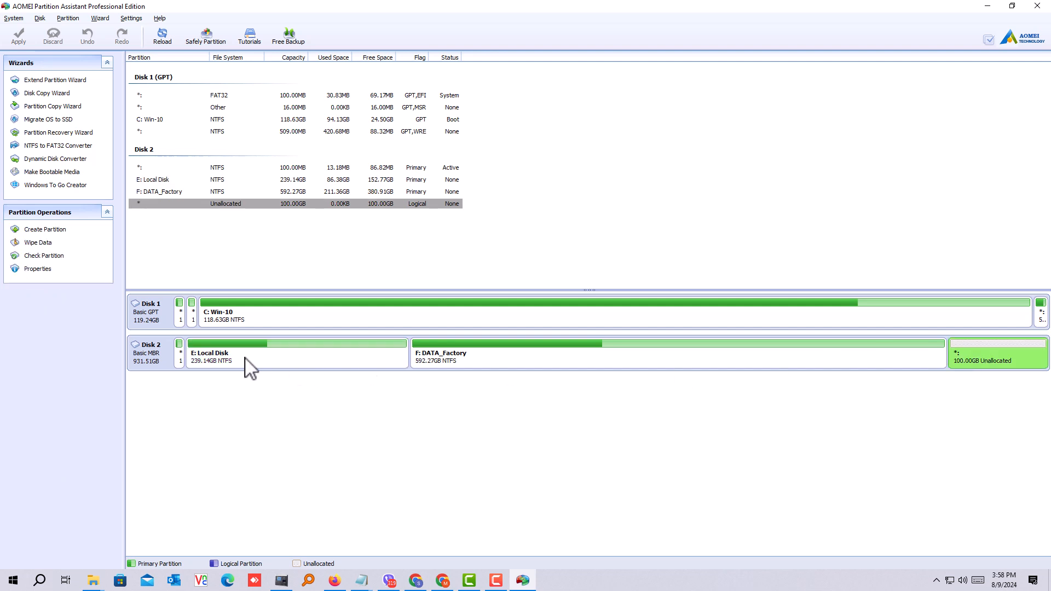
{"action": "left_click", "coordinate": [249, 367]}
{"action": "left_click", "coordinate": [1012, 357]}
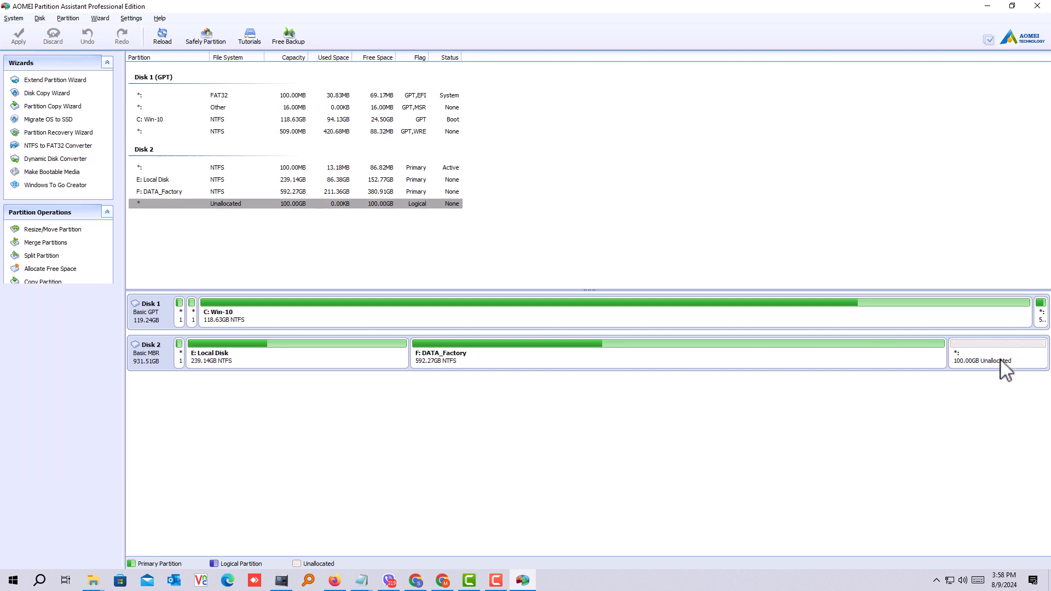
{"action": "left_click", "coordinate": [542, 362]}
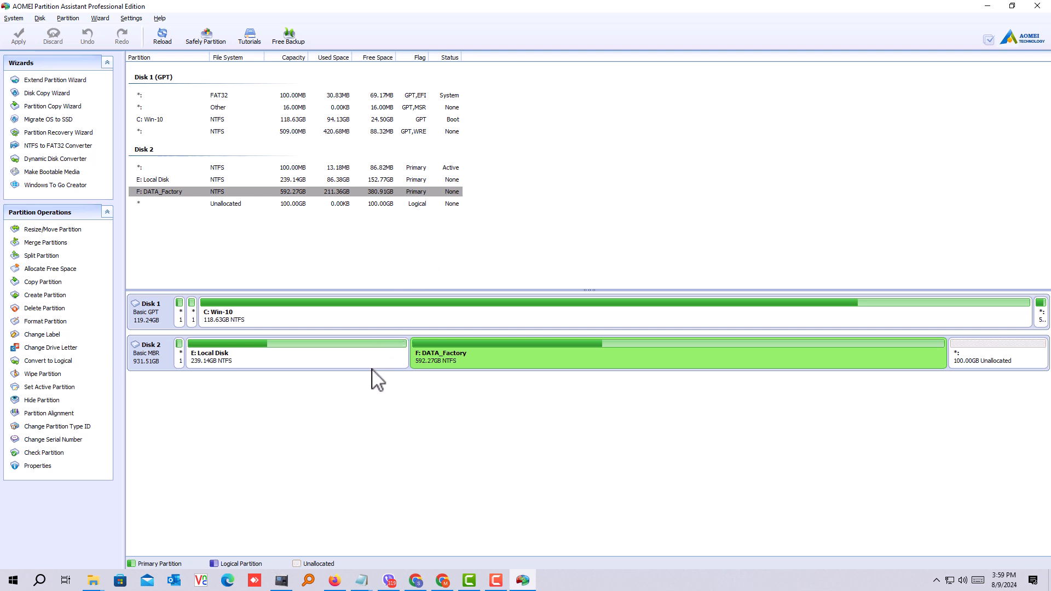
{"action": "left_click", "coordinate": [238, 357]}
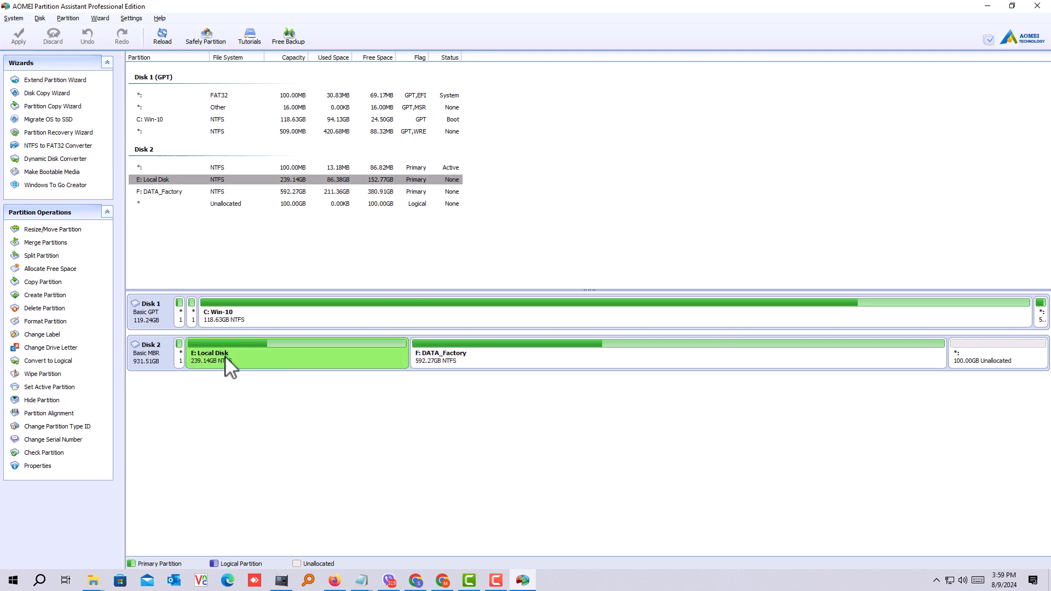
{"action": "left_click", "coordinate": [994, 364]}
Step: Merge the unallocated space on Disk 2 into the E: Local Disk partition
{"action": "left_click", "coordinate": [289, 357]}
{"action": "right_click", "coordinate": [289, 357]}
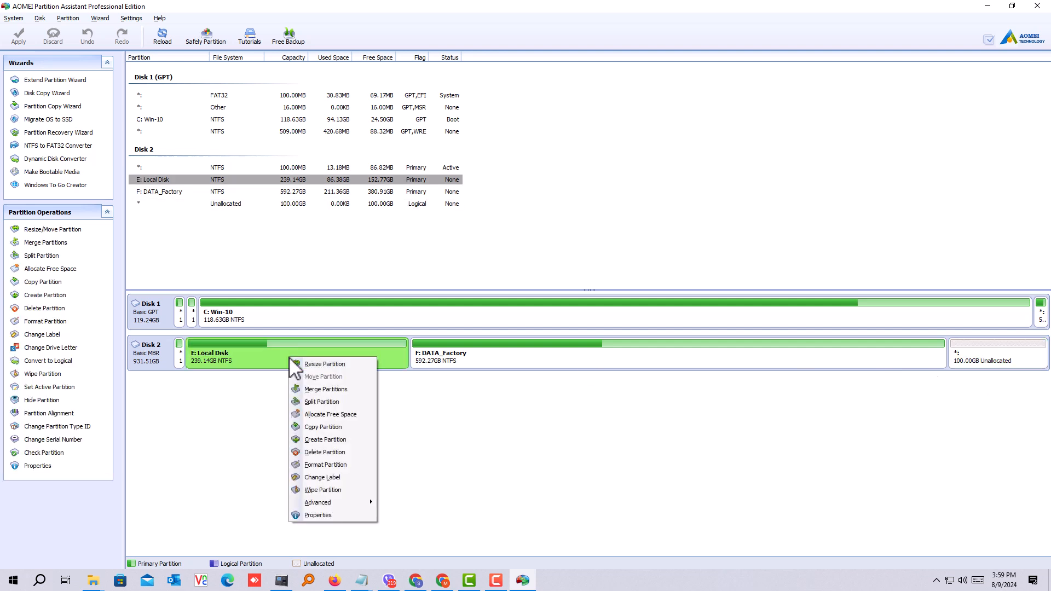
{"action": "left_click", "coordinate": [327, 389]}
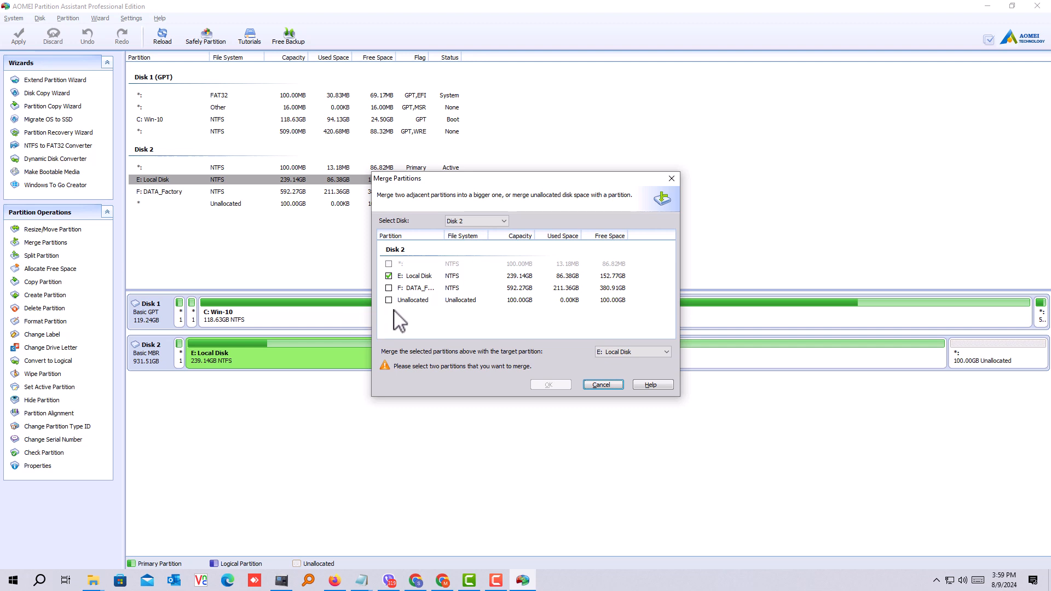
{"action": "left_click", "coordinate": [389, 300]}
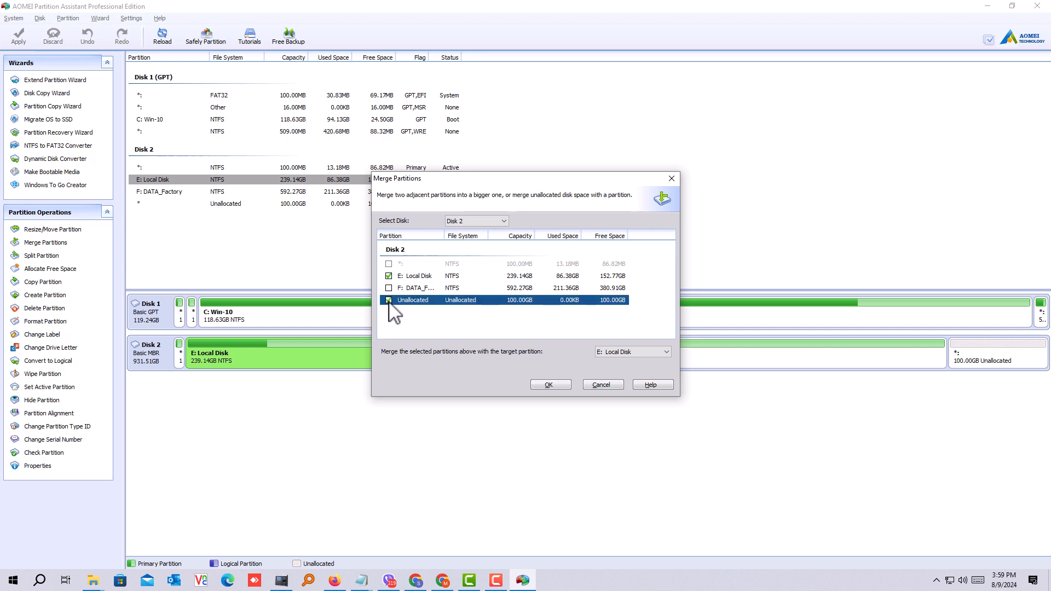
{"action": "left_click", "coordinate": [549, 386]}
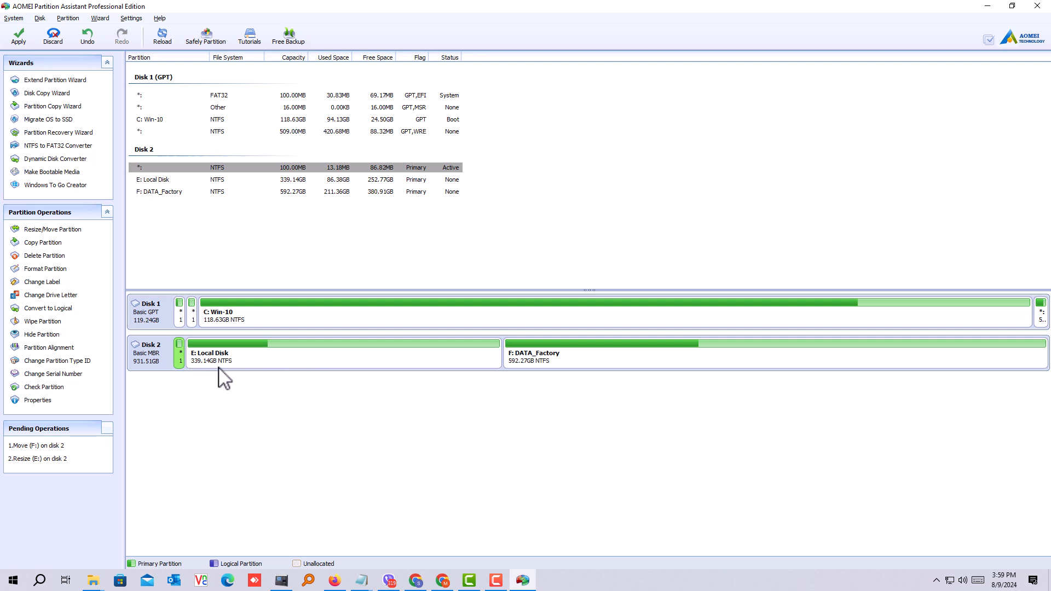
Step: Apply the pending move of F: and resize of E: on Disk 2, checking partitions before execution
{"action": "left_click", "coordinate": [22, 39]}
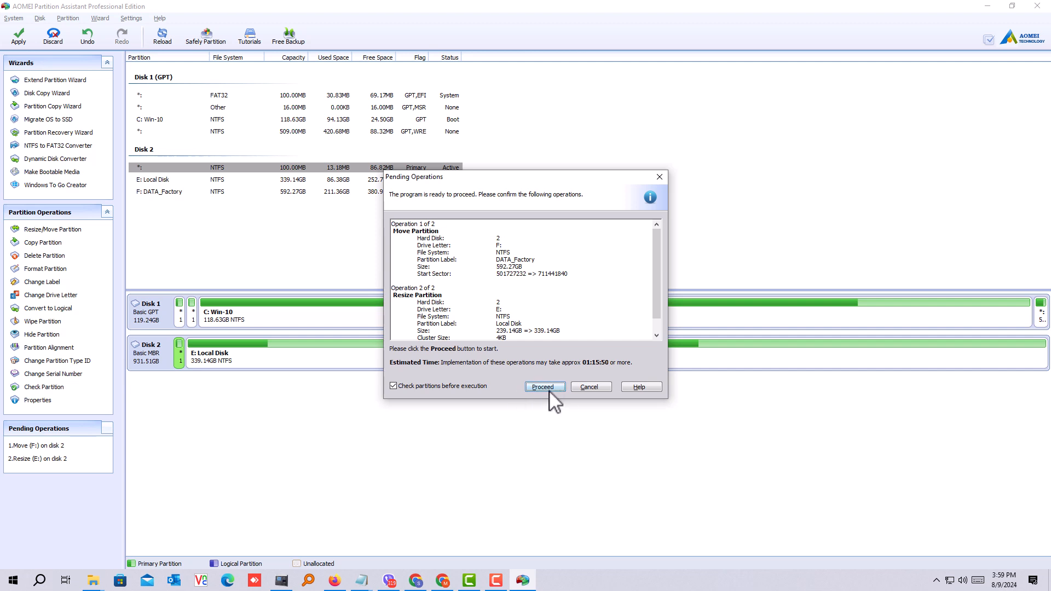
{"action": "left_click", "coordinate": [547, 389]}
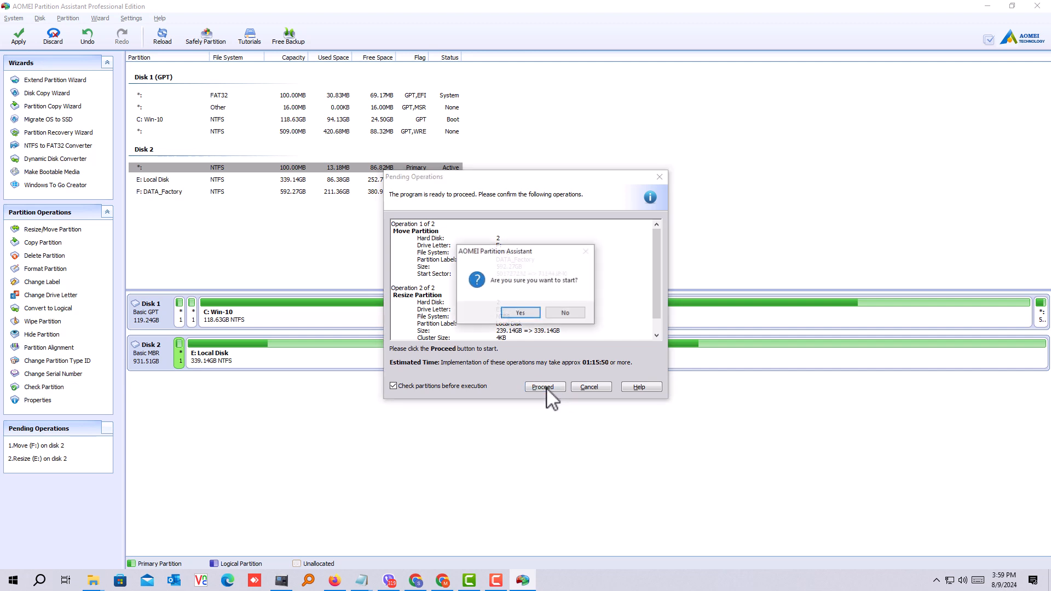
{"action": "left_click", "coordinate": [520, 315]}
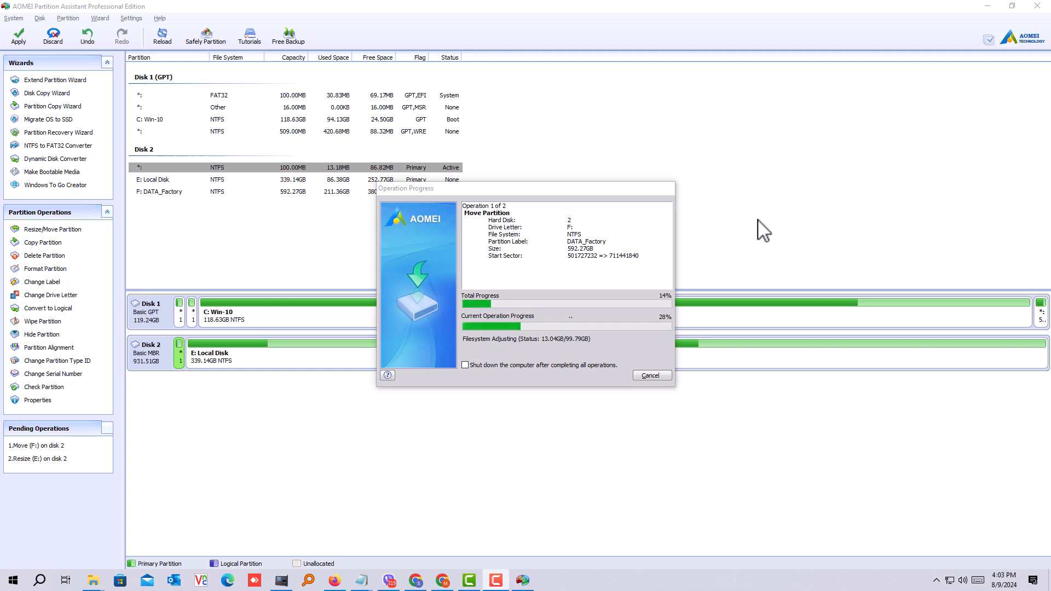
Step: Switch to File Explorer, open This PC and refresh its drive list while the move of F: is running
{"action": "left_click", "coordinate": [672, 215]}
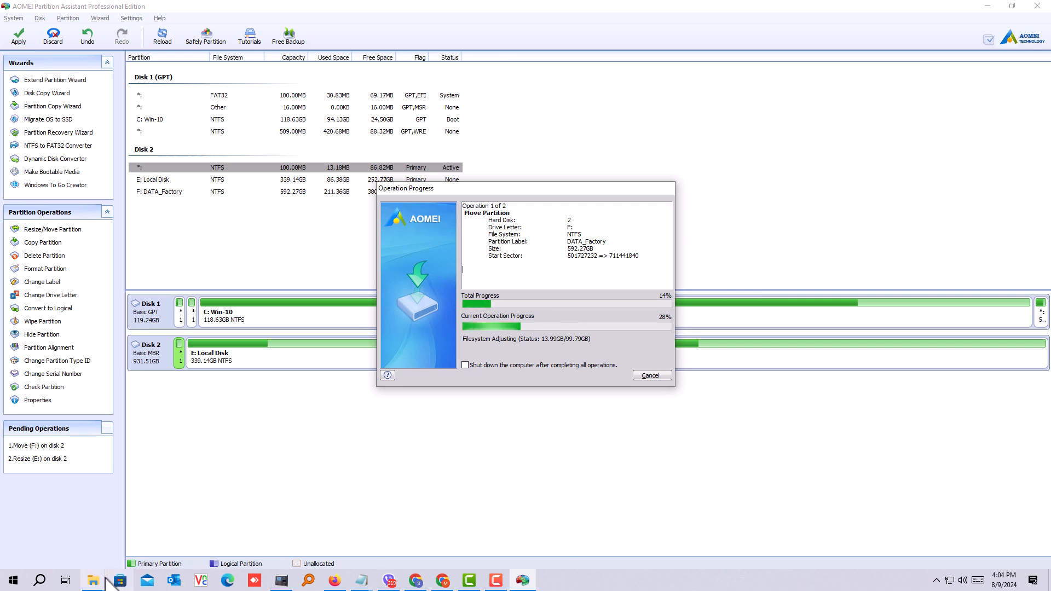
{"action": "left_click", "coordinate": [641, 538]}
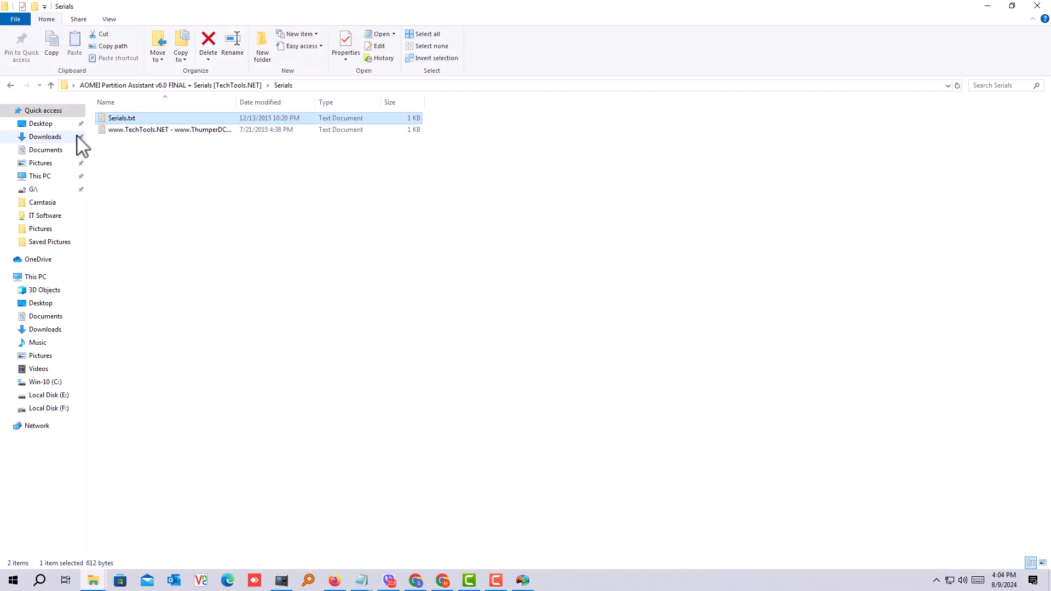
{"action": "left_click", "coordinate": [35, 278]}
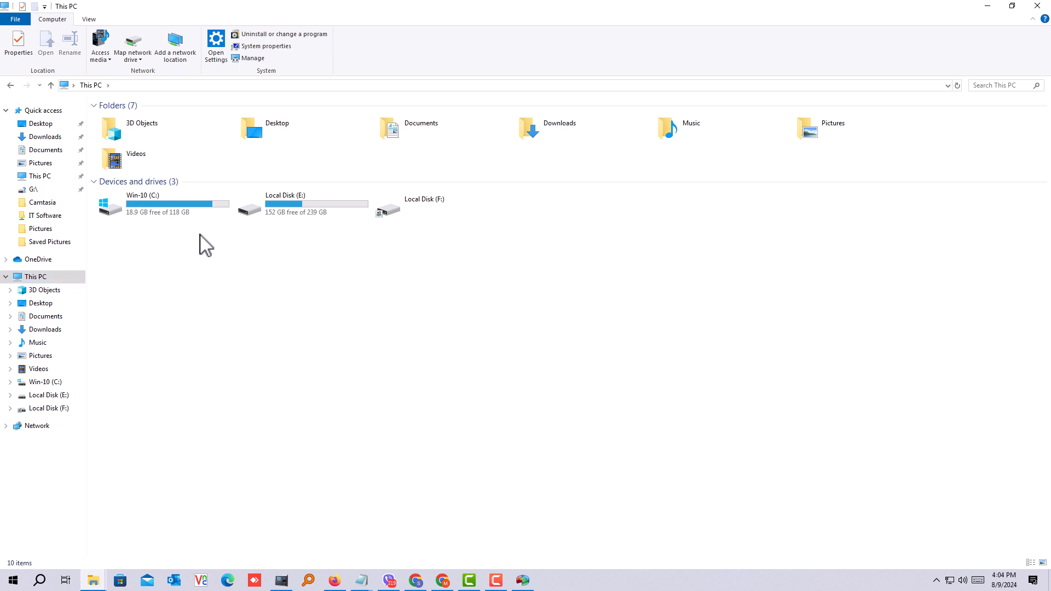
{"action": "right_click", "coordinate": [342, 262]}
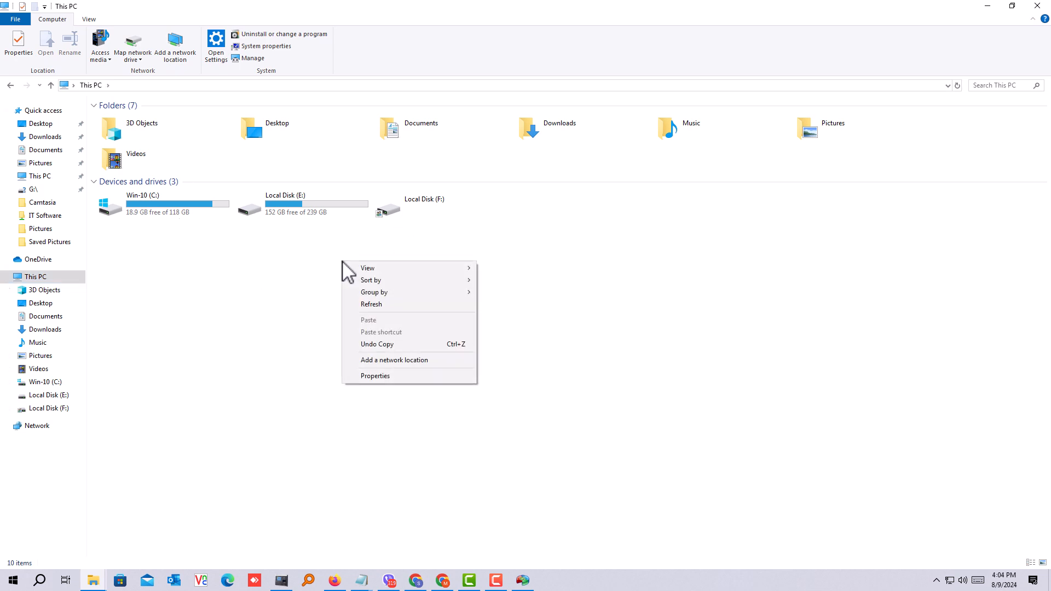
{"action": "left_click", "coordinate": [369, 305]}
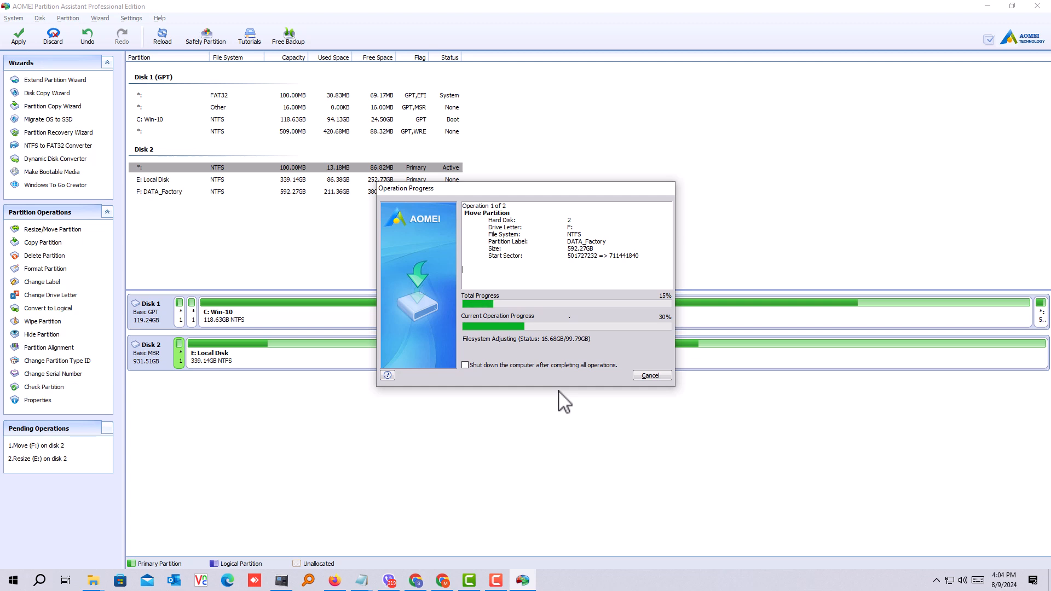
Step: Acknowledge the end of the move and resize operations on Disk 2 and close AOMEI Partition Assistant
{"action": "left_click", "coordinate": [495, 581]}
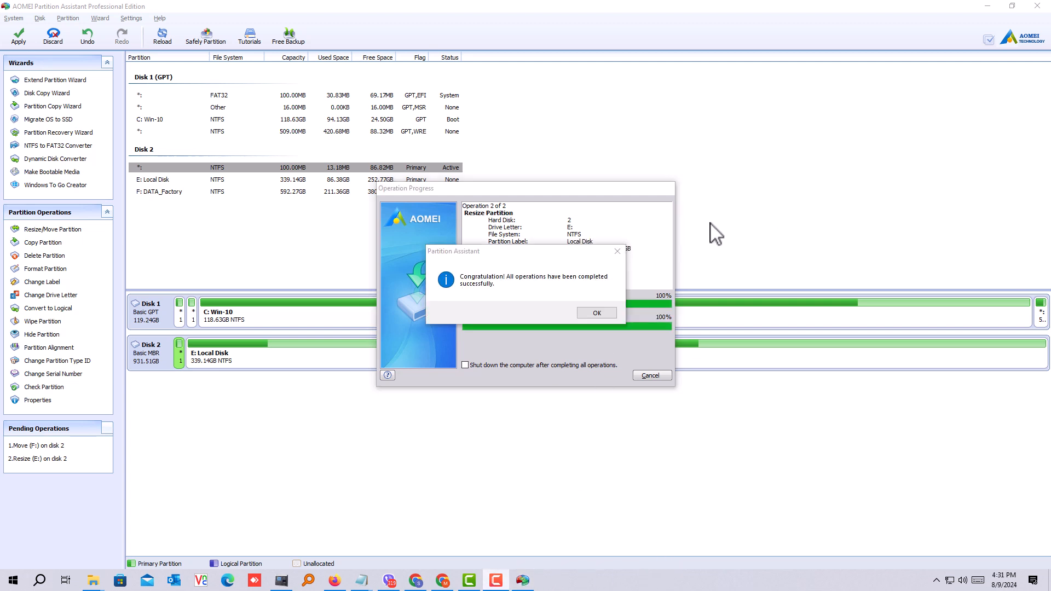
{"action": "left_click", "coordinate": [673, 217]}
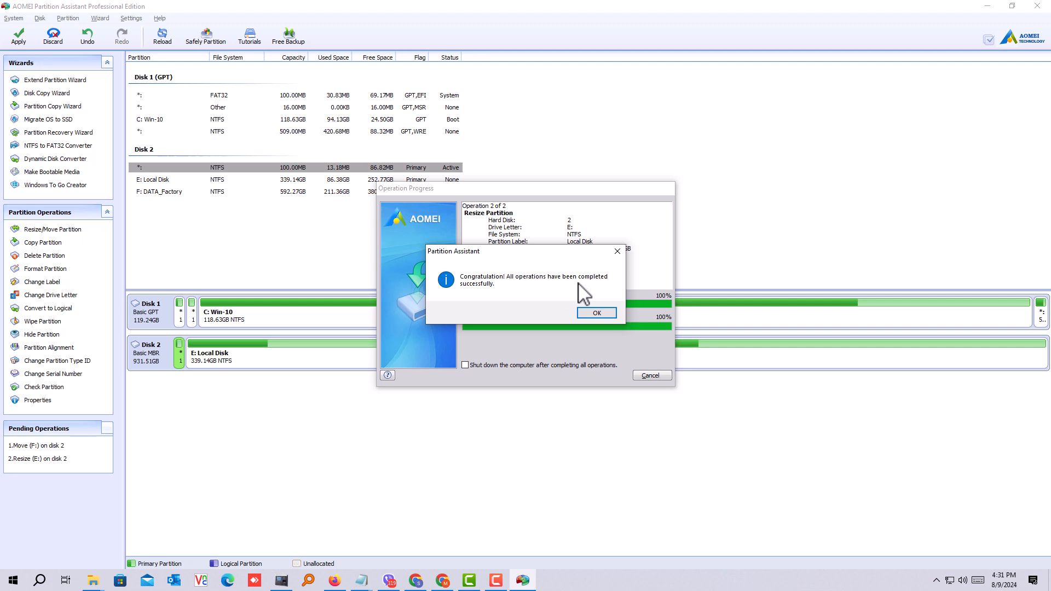
{"action": "left_click", "coordinate": [599, 315]}
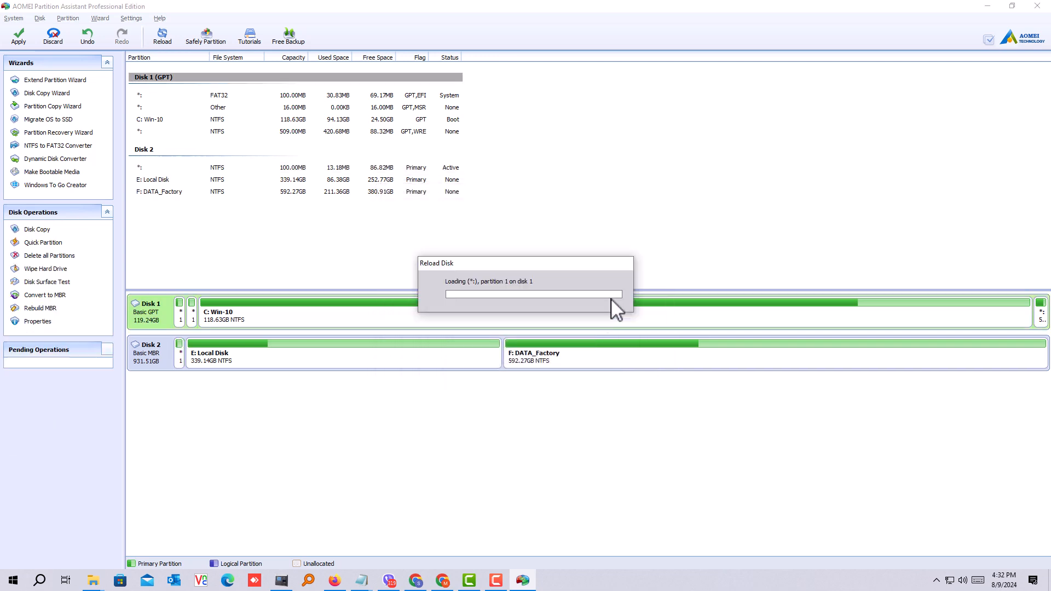
{"action": "left_click", "coordinate": [1042, 7]}
Step: Refresh This PC in File Explorer to update the listed drive sizes
{"action": "right_click", "coordinate": [421, 295]}
{"action": "left_click", "coordinate": [461, 339]}
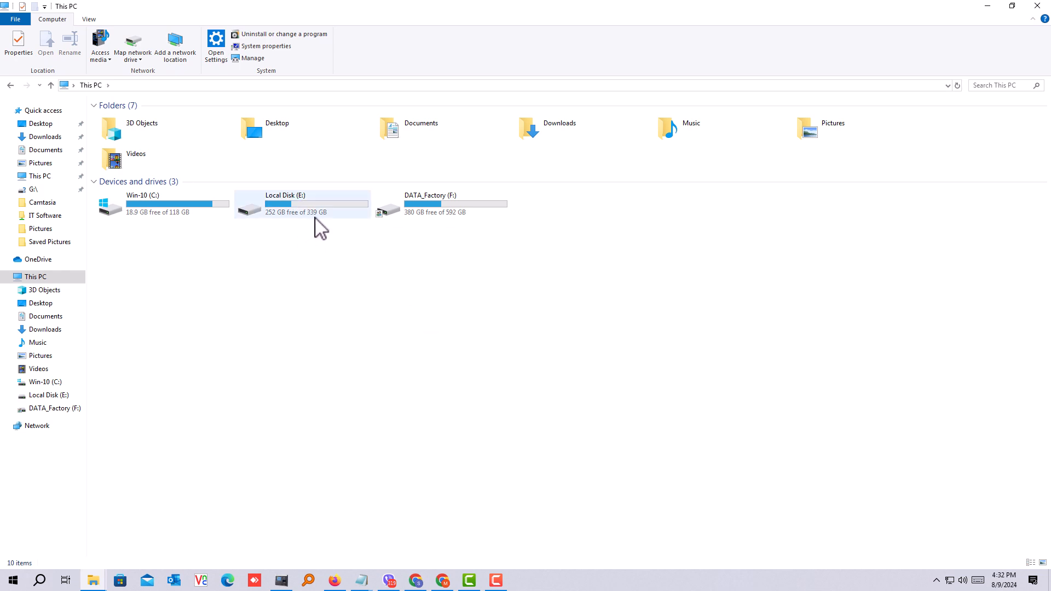
{"action": "right_click", "coordinate": [317, 244]}
{"action": "left_click", "coordinate": [344, 289]}
Step: Compare the total capacity and free space of Local Disk (E:) and DATA_Factory (F:) in This PC
{"action": "left_click", "coordinate": [329, 216]}
{"action": "left_click", "coordinate": [458, 225]}
{"action": "left_click", "coordinate": [326, 224]}
{"action": "left_click", "coordinate": [403, 276]}
{"action": "left_click", "coordinate": [300, 223]}
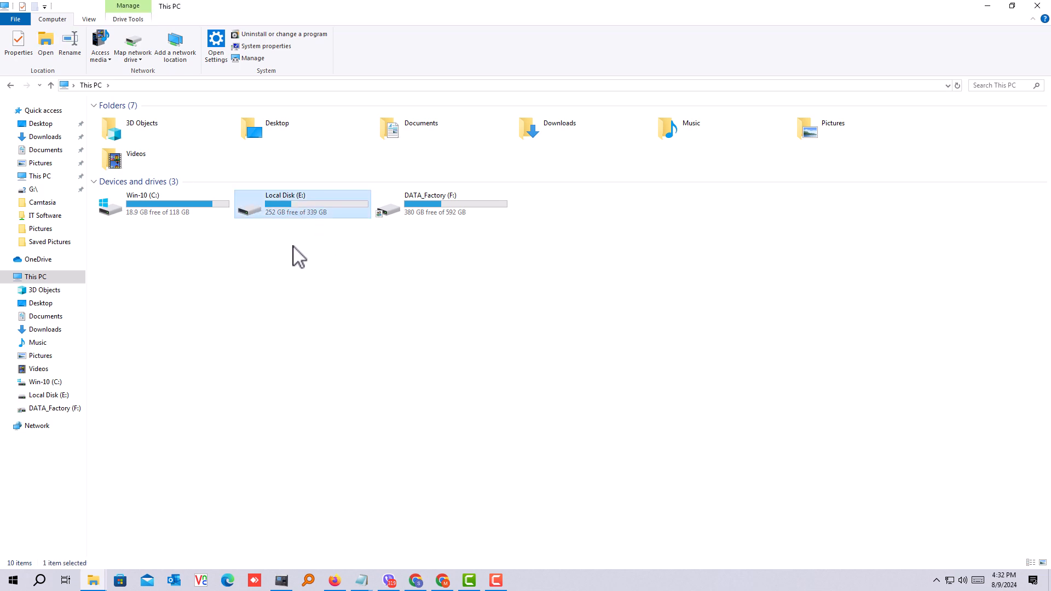
{"action": "left_click", "coordinate": [443, 218]}
{"action": "left_click", "coordinate": [279, 216]}
{"action": "left_click", "coordinate": [446, 216]}
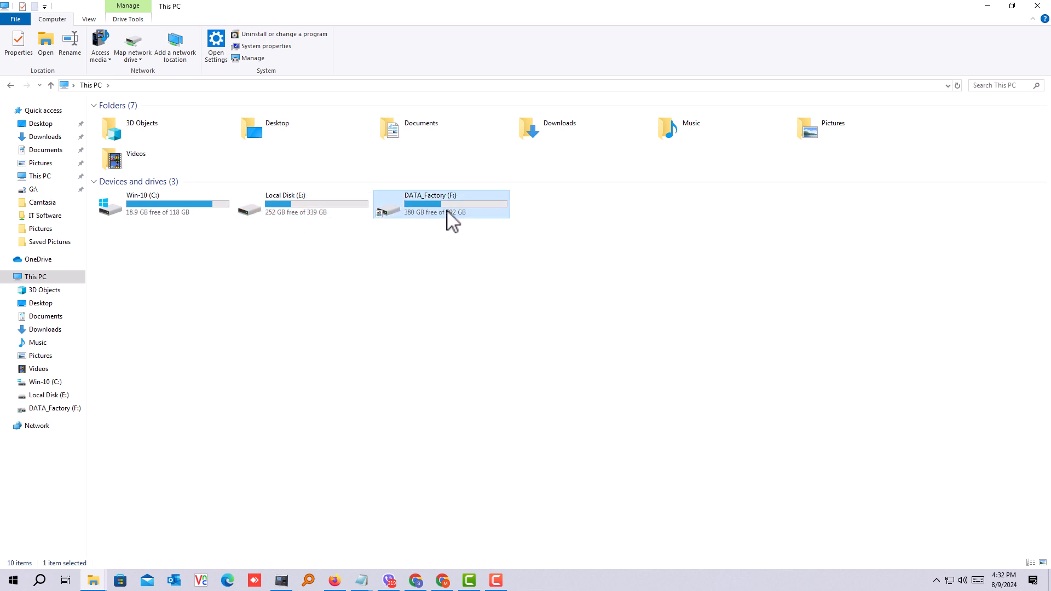
{"action": "left_click", "coordinate": [317, 219]}
{"action": "left_click", "coordinate": [445, 218]}
{"action": "left_click", "coordinate": [309, 222]}
{"action": "left_click", "coordinate": [454, 218]}
{"action": "left_click", "coordinate": [324, 222]}
{"action": "left_click", "coordinate": [439, 210]}
{"action": "left_click", "coordinate": [328, 211]}
{"action": "left_click", "coordinate": [424, 212]}
{"action": "left_click", "coordinate": [307, 212]}
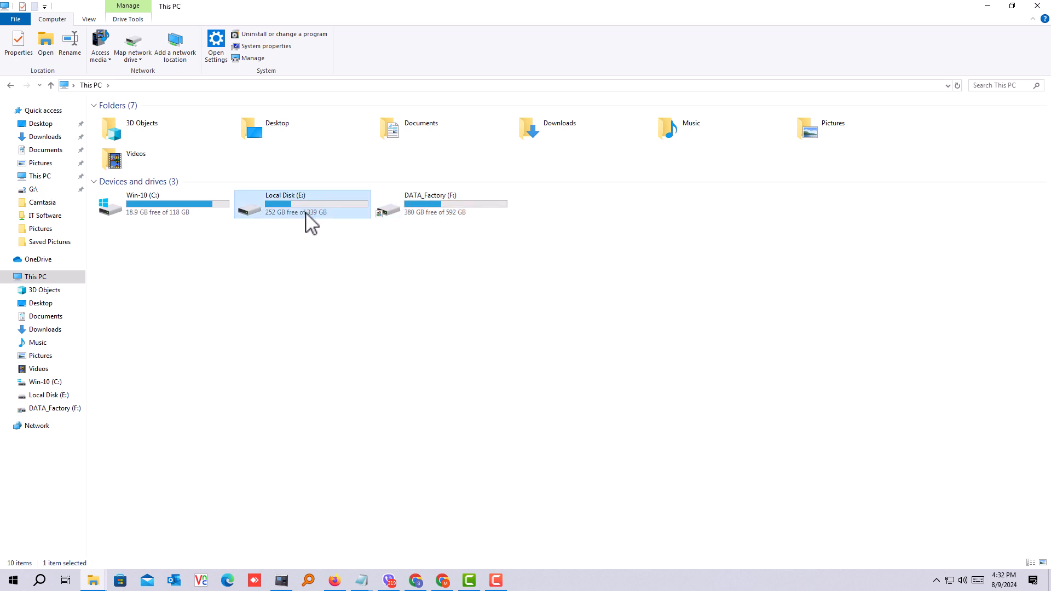
{"action": "left_click", "coordinate": [430, 212]}
{"action": "left_click", "coordinate": [308, 212]}
{"action": "left_click", "coordinate": [417, 212]}
{"action": "left_click", "coordinate": [305, 219]}
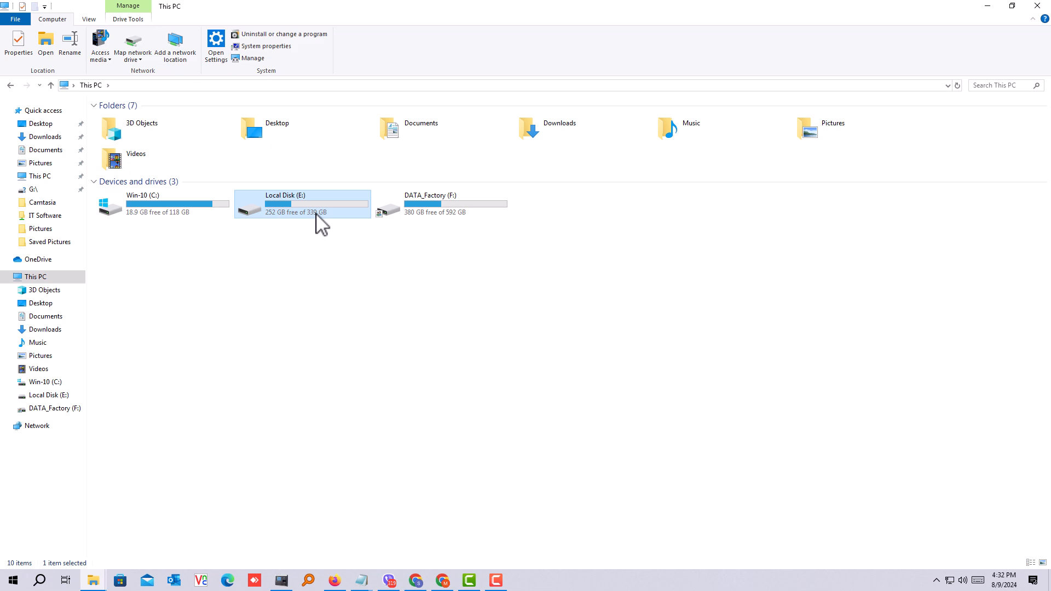